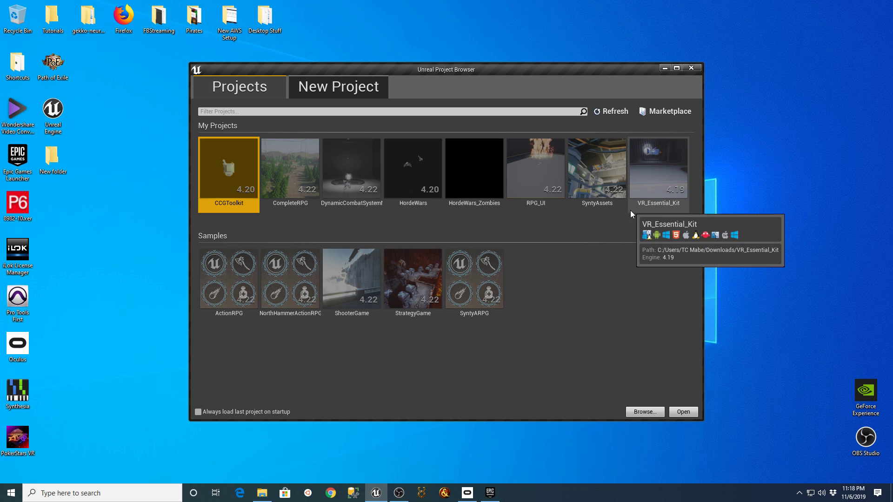
# Step: Create a new project from the Third Person template named paragon3P
pyautogui.click(345, 90)
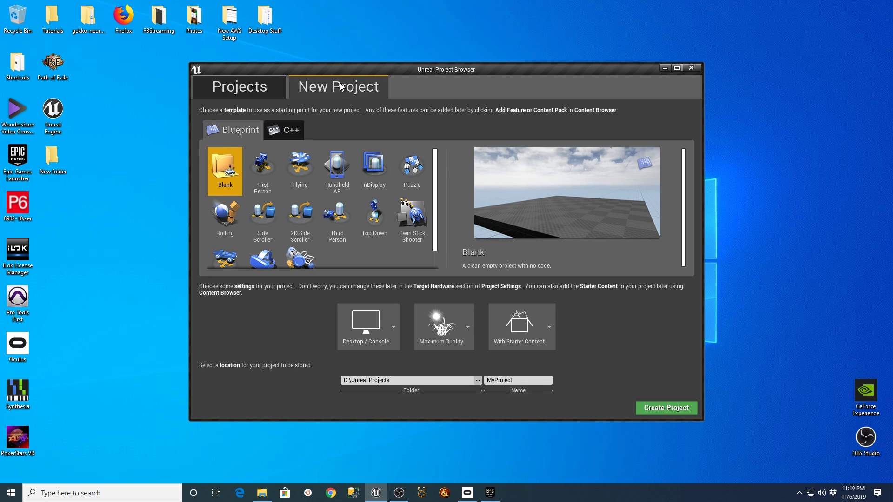
pyautogui.click(340, 209)
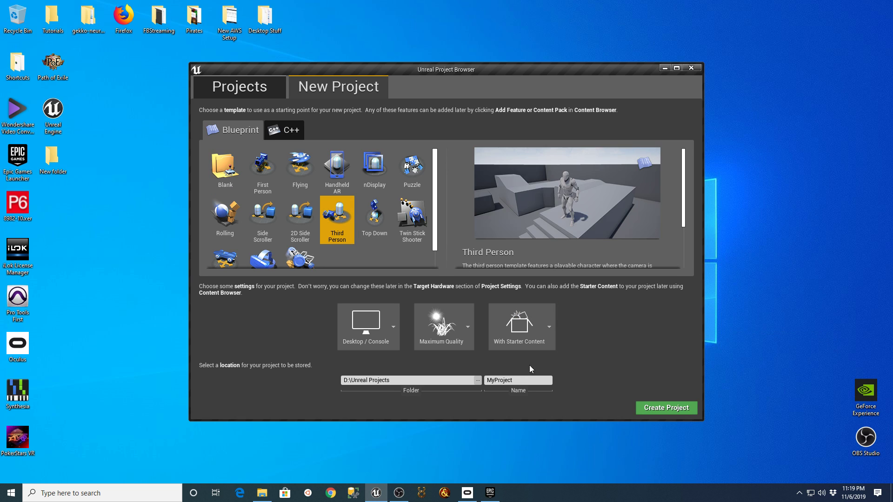
pyautogui.write('paragon3P')
pyautogui.click(661, 409)
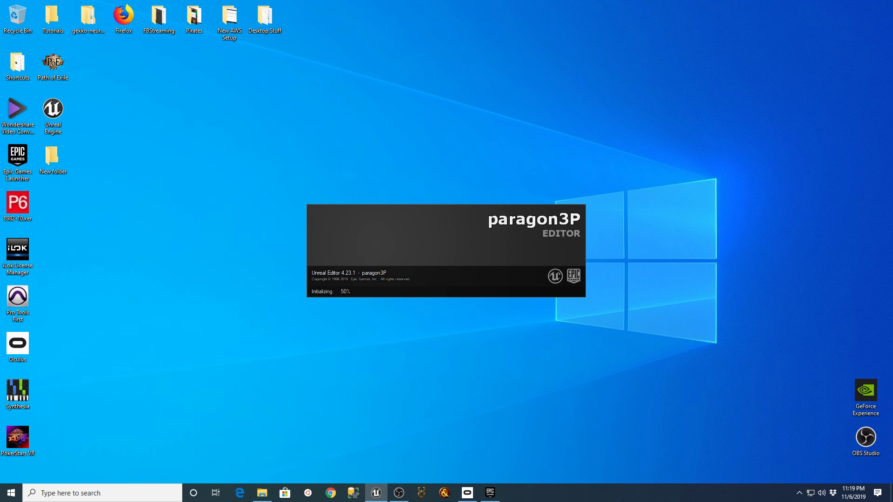
# Step: From the Epic Games Launcher vault, add Paragon: Greystone to the paragon3P project
pyautogui.click(800, 493)
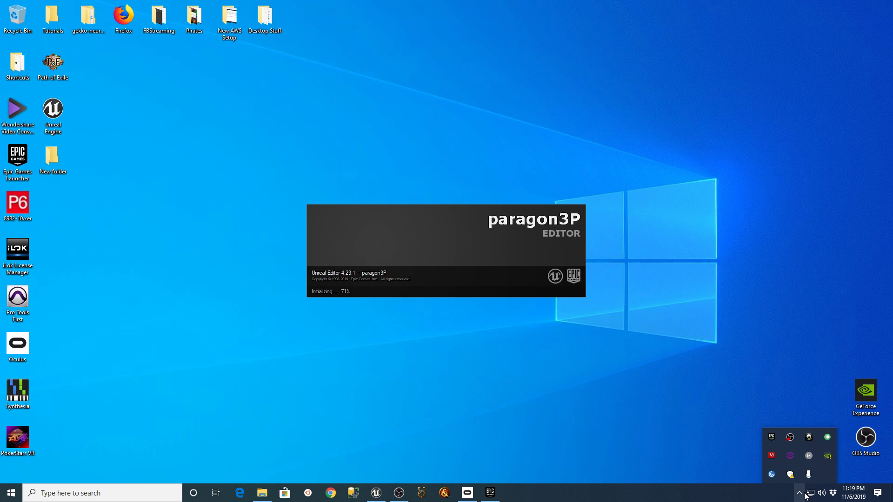
pyautogui.click(772, 439)
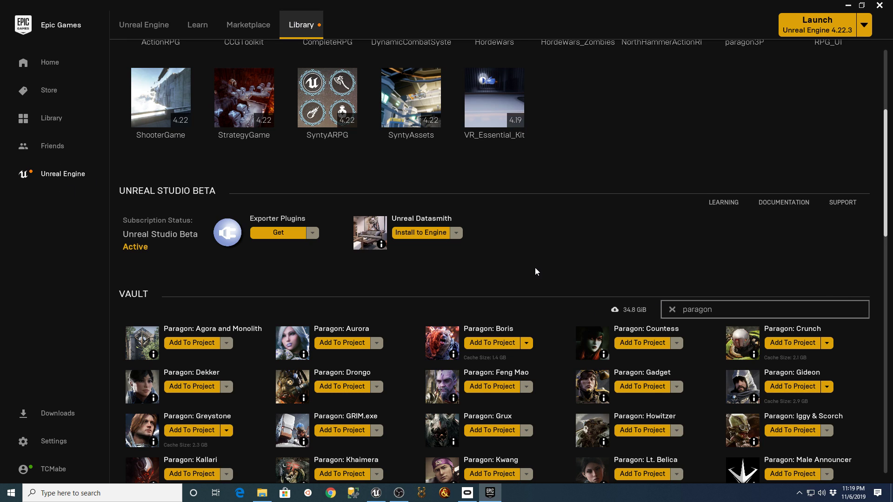
pyautogui.scroll(-2, 535, 267)
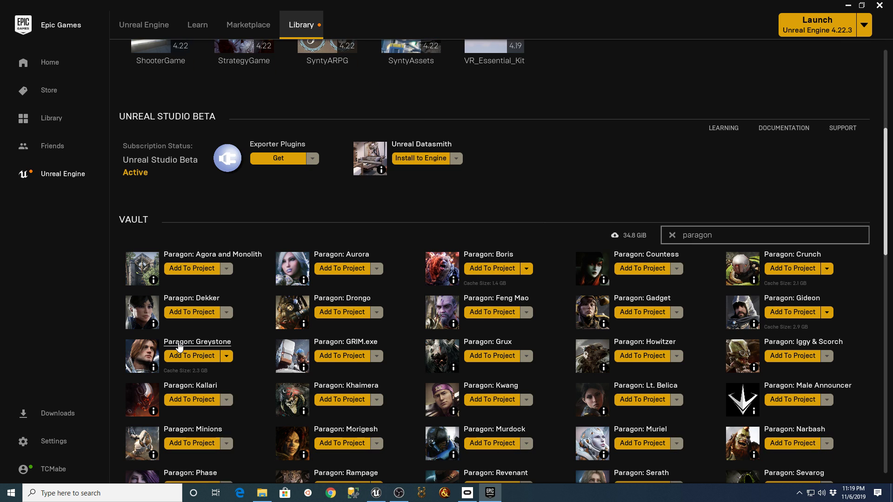
pyautogui.click(200, 357)
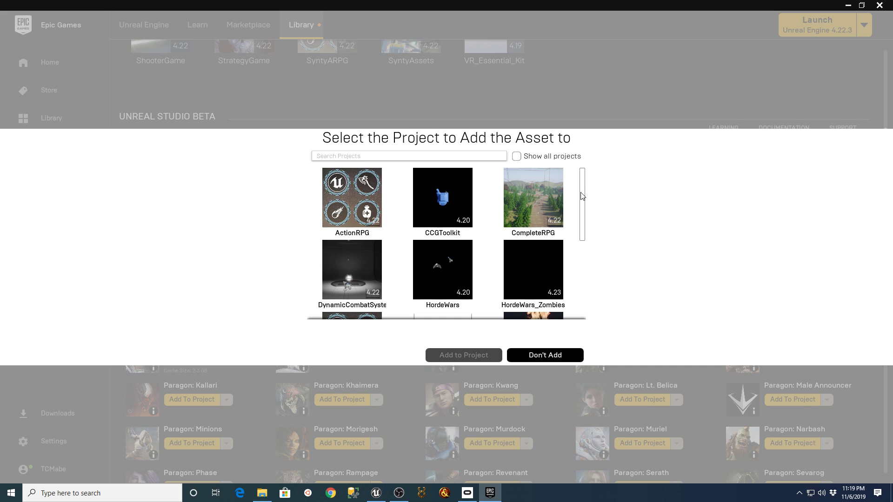
pyautogui.moveTo(581, 196); pyautogui.dragTo(580, 246)
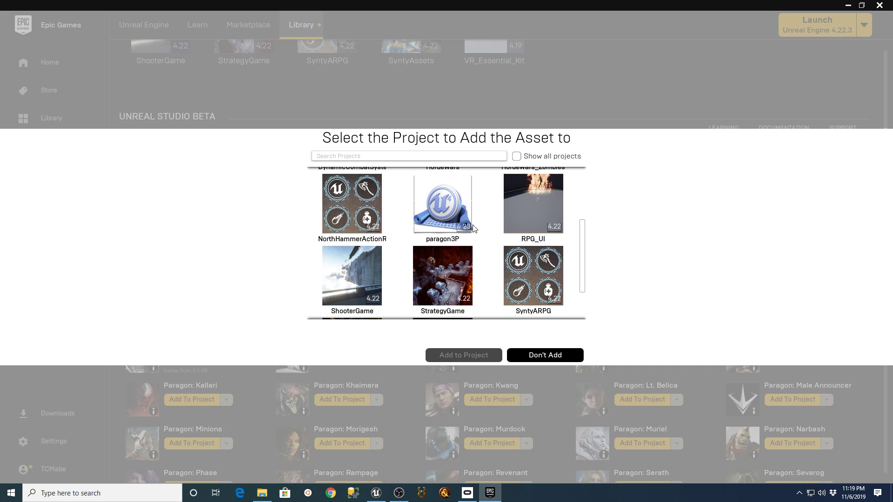
pyautogui.click(435, 210)
pyautogui.click(455, 355)
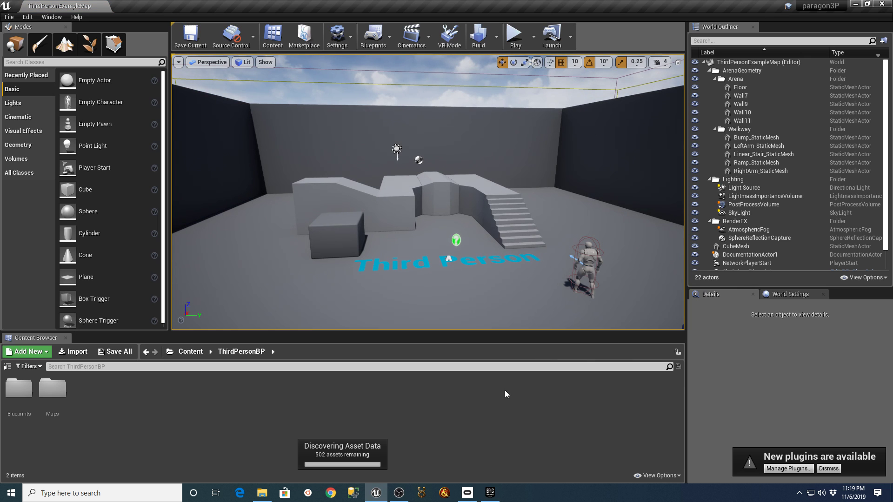
# Step: Show the Content Browser folder tree, confirm adding Greystone to paragon3P, and open Chrome
pyautogui.click(8, 367)
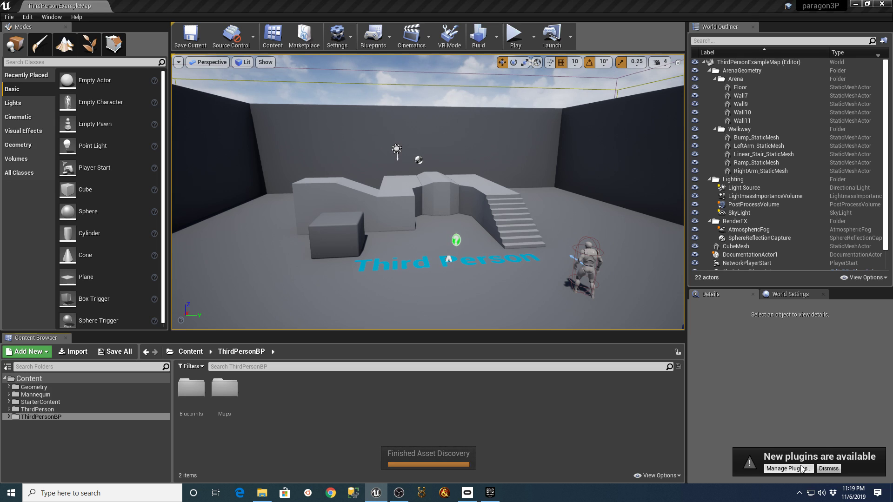
pyautogui.moveTo(490, 494)
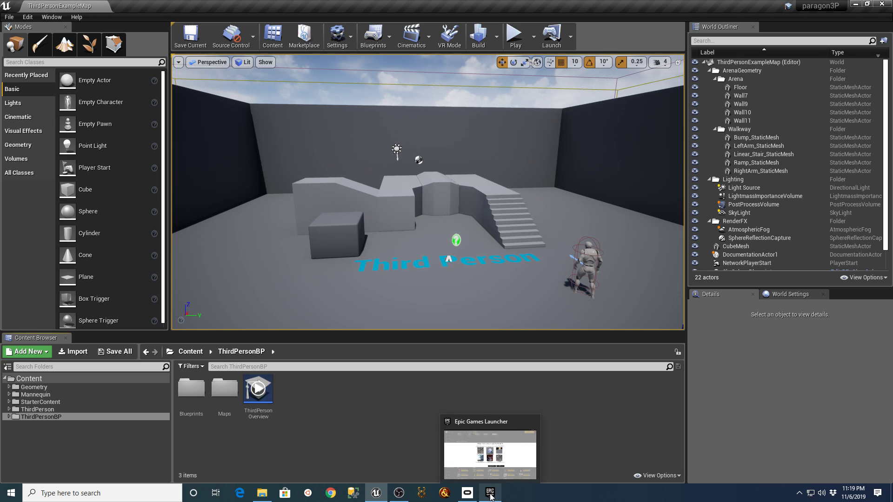
pyautogui.click(495, 495)
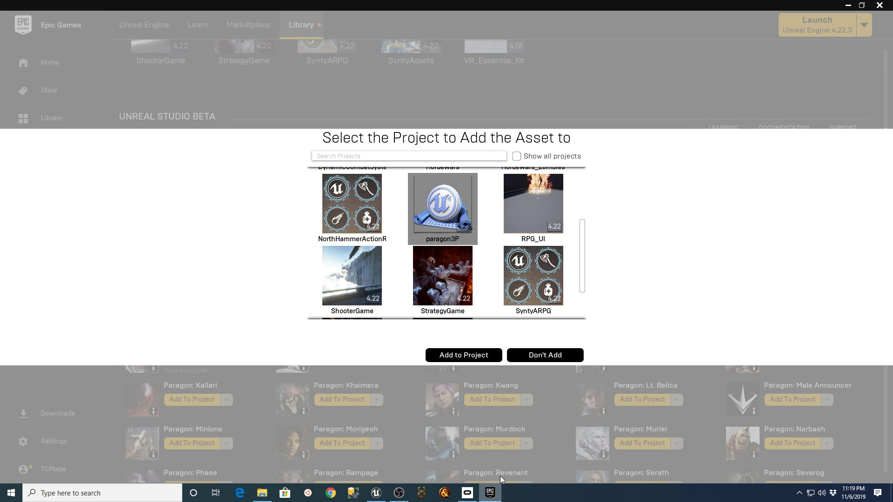
pyautogui.click(461, 356)
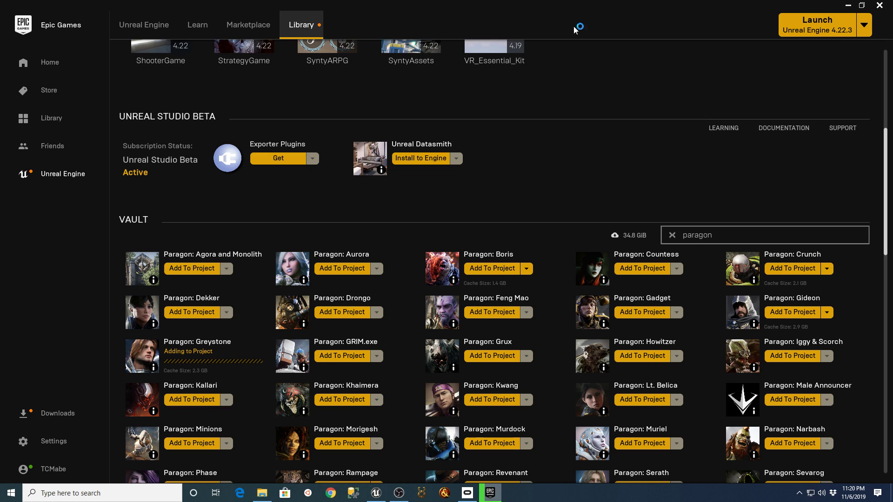
pyautogui.click(846, 5)
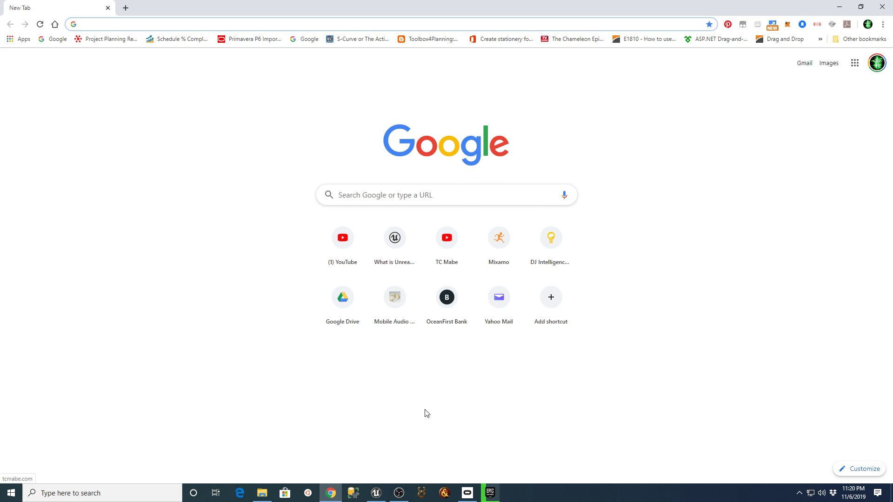
# Step: Find UE_MX_Mannequin.fbx in Drive's UnrealTrainingDownloads/Animation folder, then open Mixamo in a new tab
pyautogui.click(361, 286)
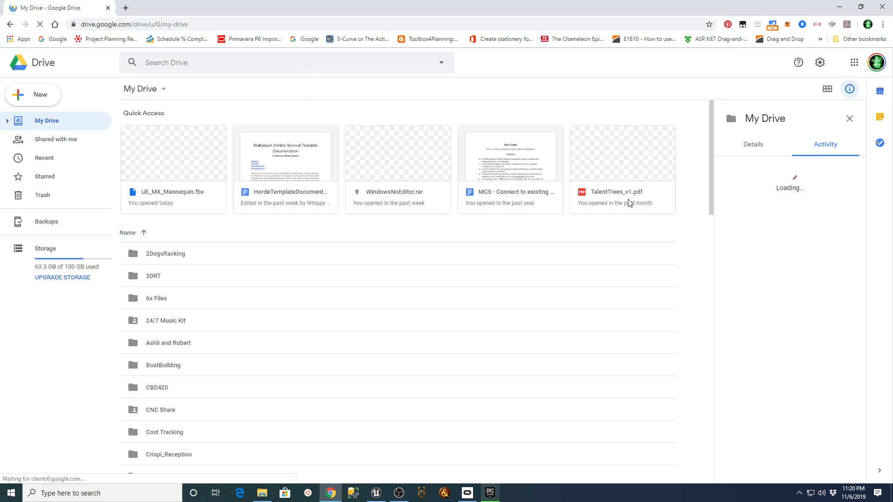
pyautogui.moveTo(711, 136); pyautogui.dragTo(711, 411)
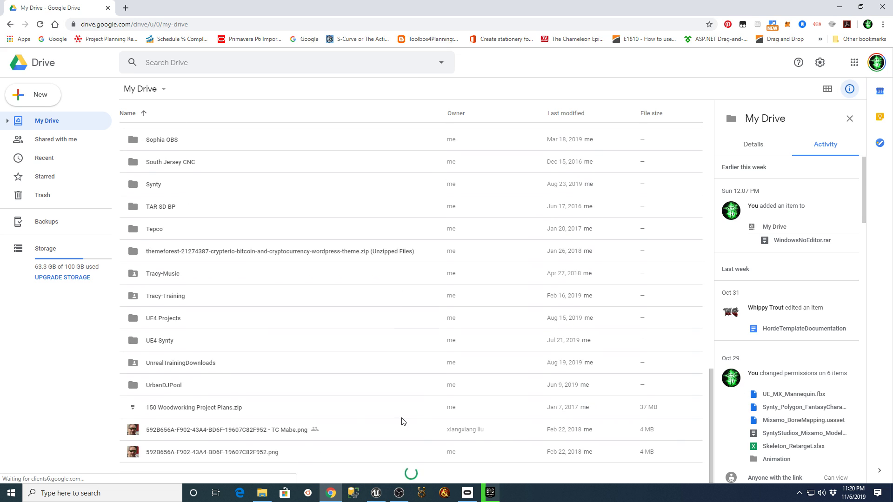
pyautogui.doubleClick(189, 363)
pyautogui.doubleClick(153, 139)
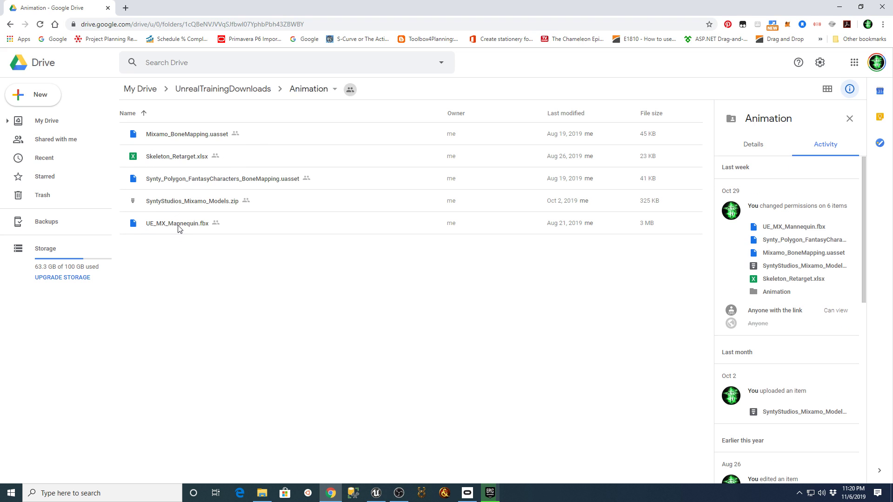
pyautogui.click(179, 229)
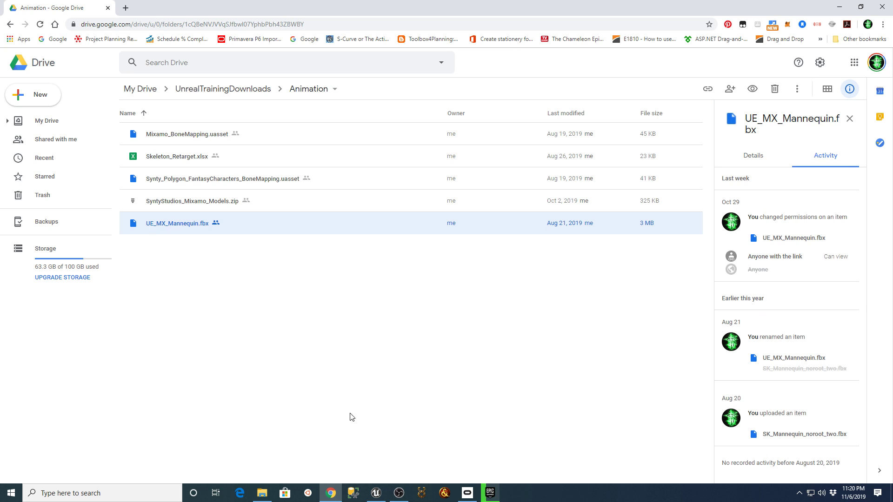
pyautogui.click(126, 8)
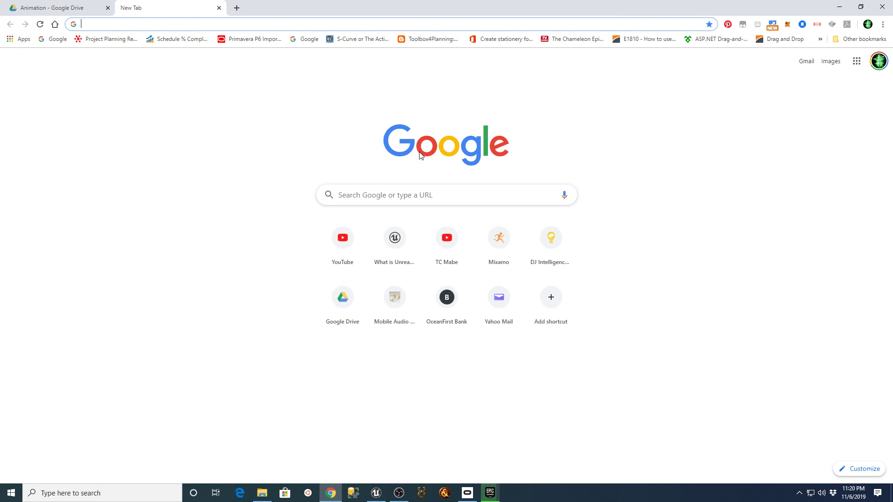
pyautogui.click(498, 252)
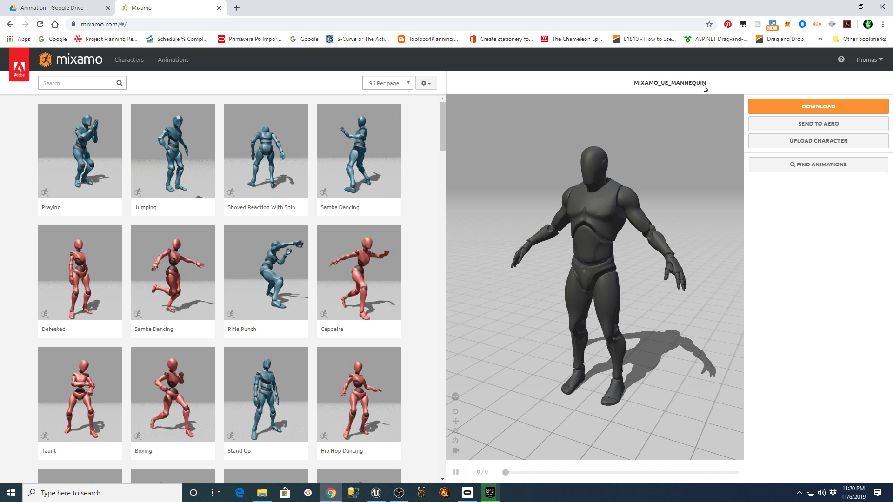
# Step: Go to Mixamo's Animations library and search for 'pack'
pyautogui.click(49, 9)
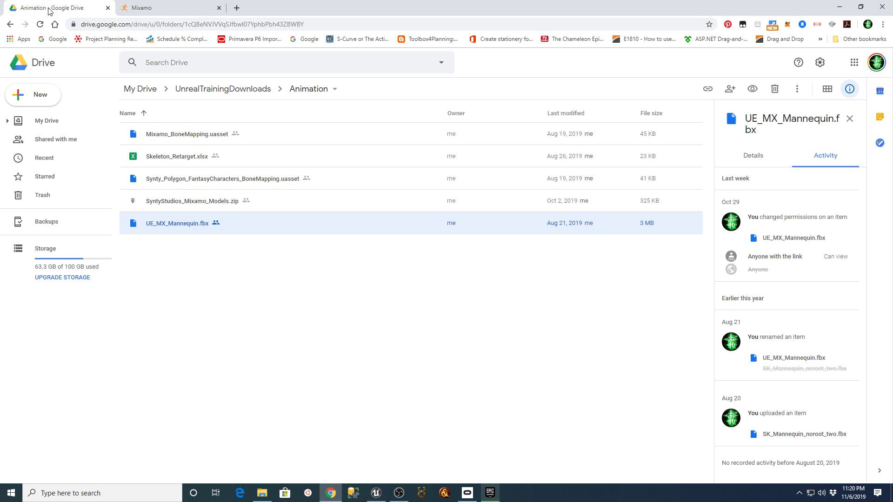
pyautogui.click(172, 8)
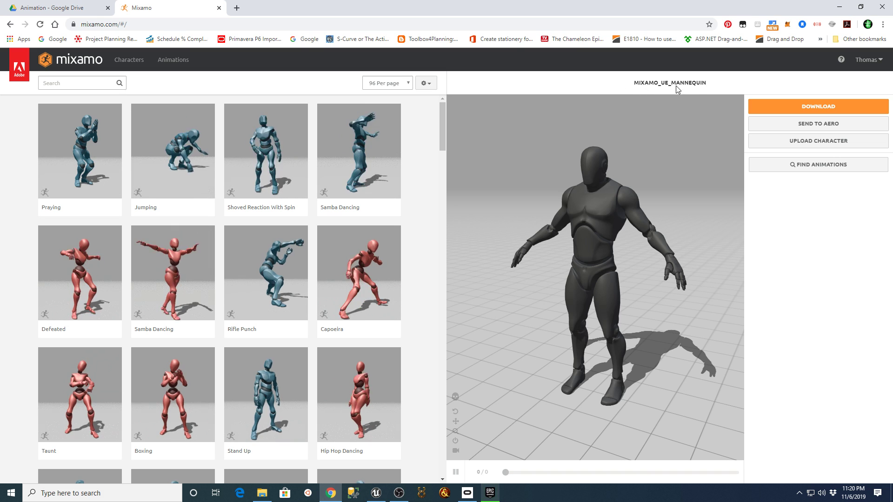
pyautogui.click(175, 63)
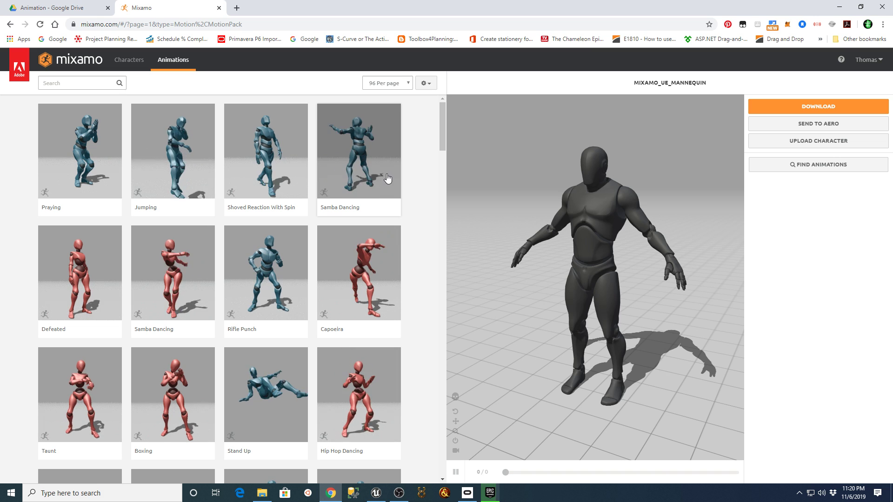
pyautogui.click(77, 83)
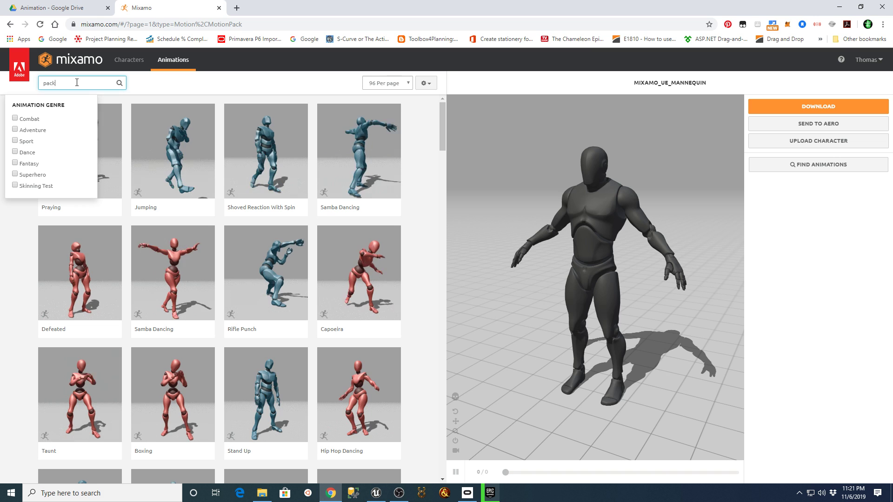
pyautogui.press('Return')
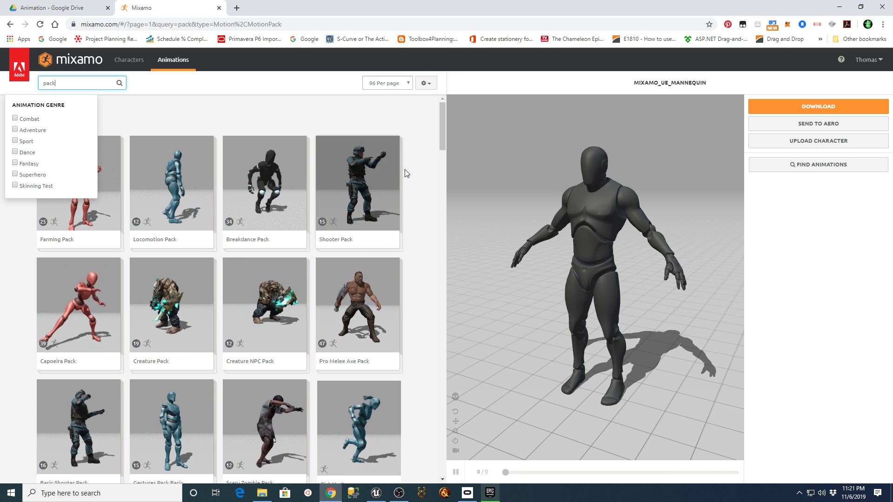
# Step: Clear the search and filter the animation list to the Combat genre
pyautogui.moveTo(443, 127); pyautogui.dragTo(447, 177)
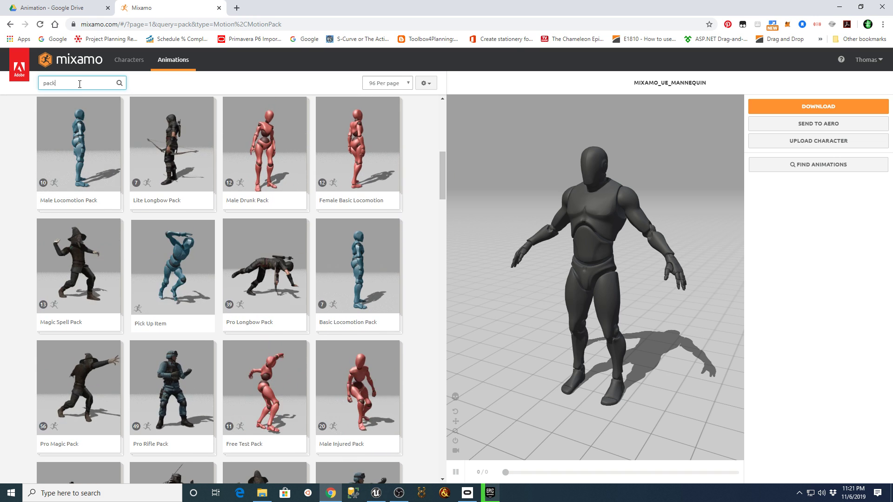
pyautogui.press('BackSpace')
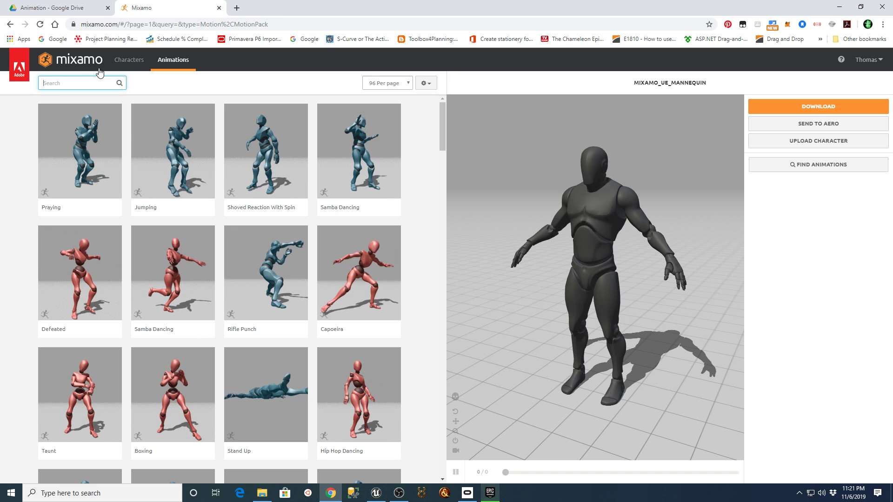
pyautogui.click(61, 80)
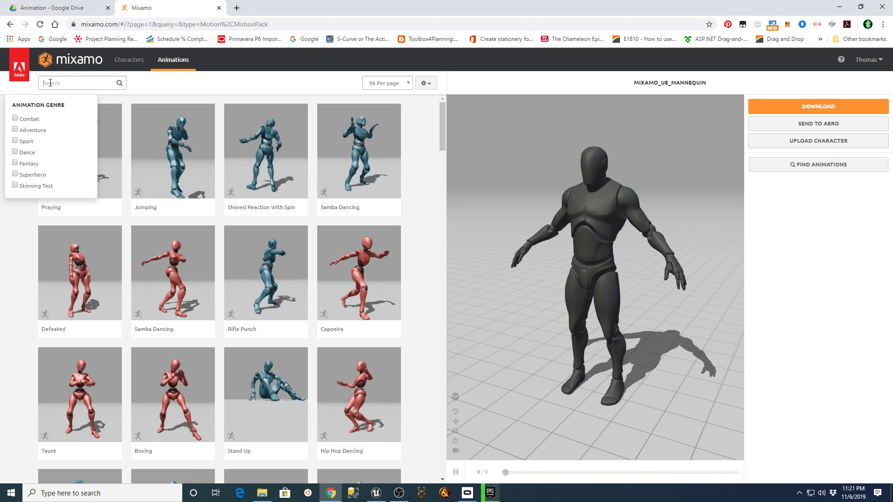
pyautogui.click(15, 119)
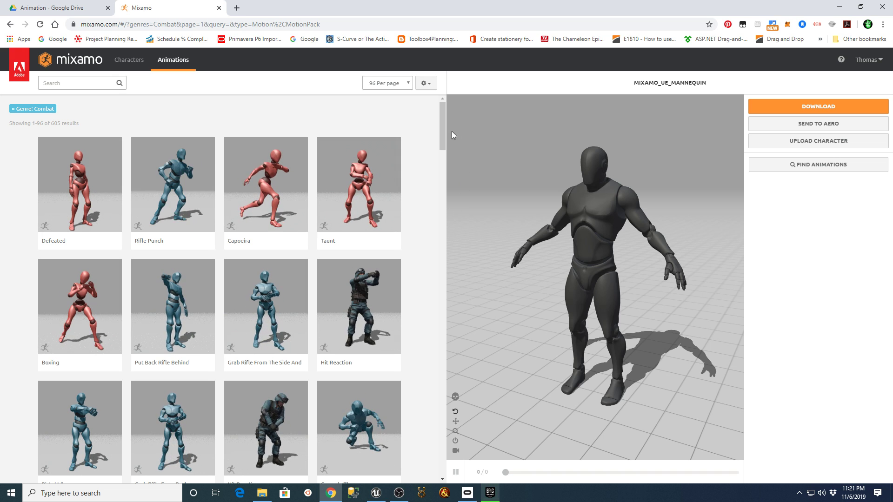
# Step: Search the Combat animations for 'sword' and preview Stable Sword Inward Slash
pyautogui.moveTo(443, 121)
pyautogui.mouseDown()
pyautogui.moveTo(453, 177)
pyautogui.moveTo(444, 112)
pyautogui.mouseUp()
pyautogui.click(92, 84)
pyautogui.write('sword')
pyautogui.press('Return')
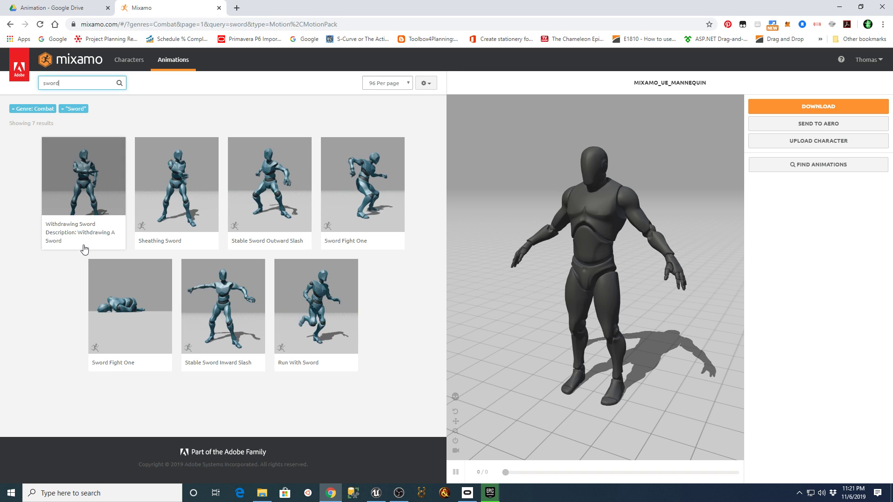
pyautogui.click(229, 321)
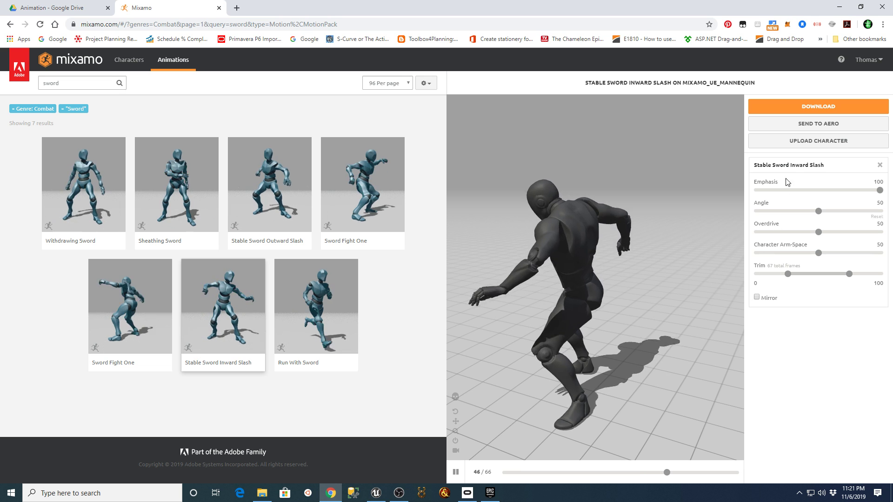
# Step: Download Stable Sword Inward Slash as FBX(.fbx), Without Skin, at 30 fps
pyautogui.click(817, 108)
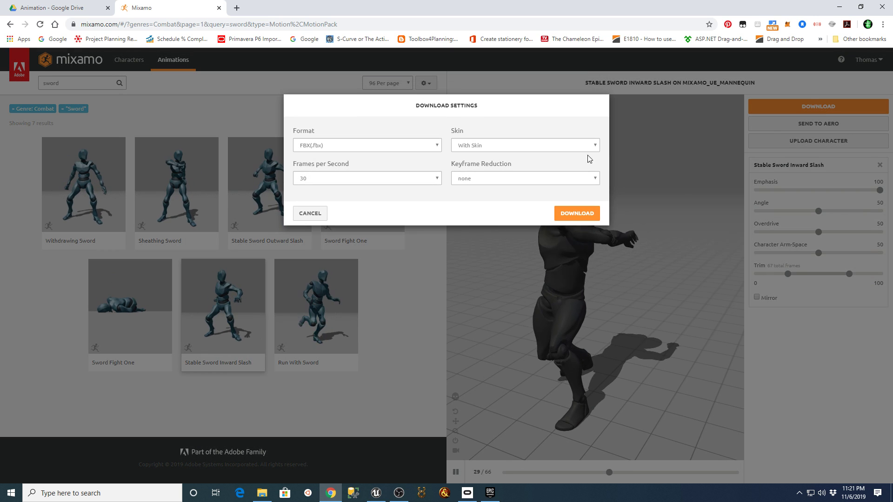
pyautogui.click(594, 145)
pyautogui.click(485, 175)
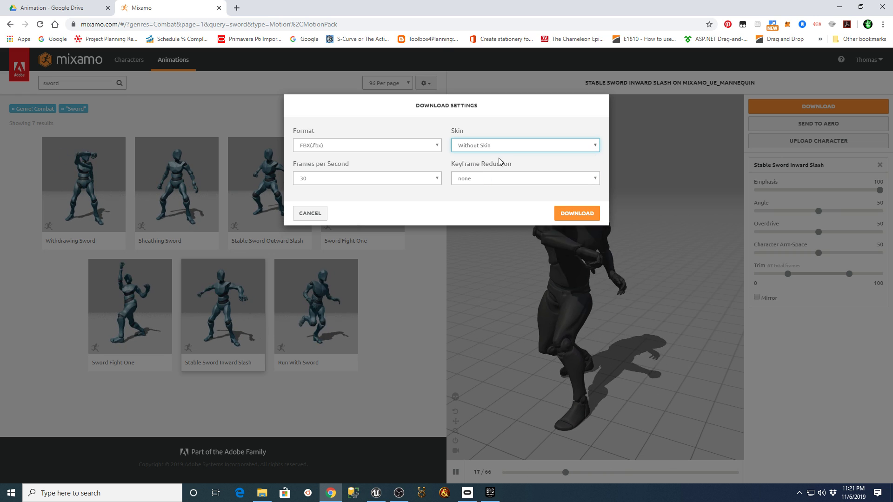
pyautogui.click(367, 149)
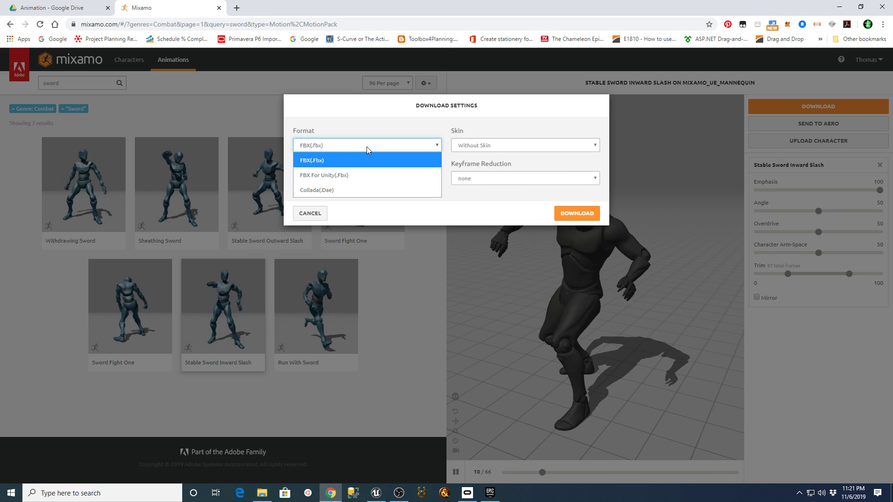
pyautogui.click(367, 149)
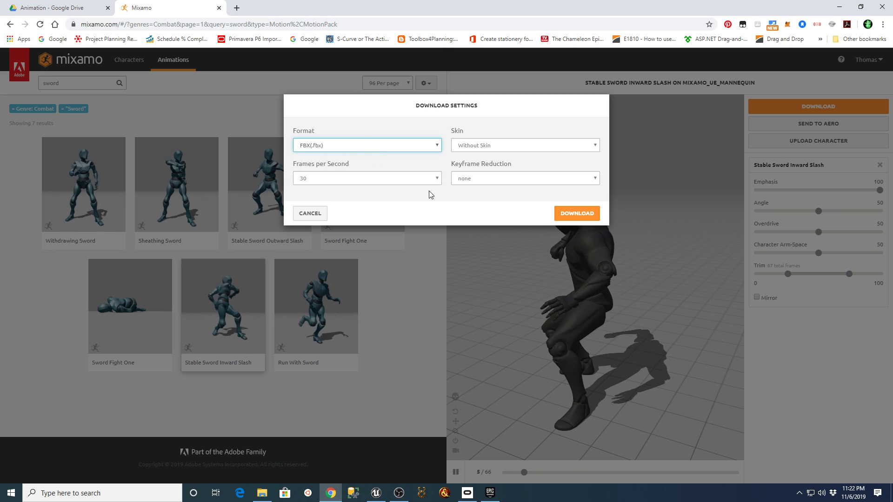
pyautogui.click(577, 214)
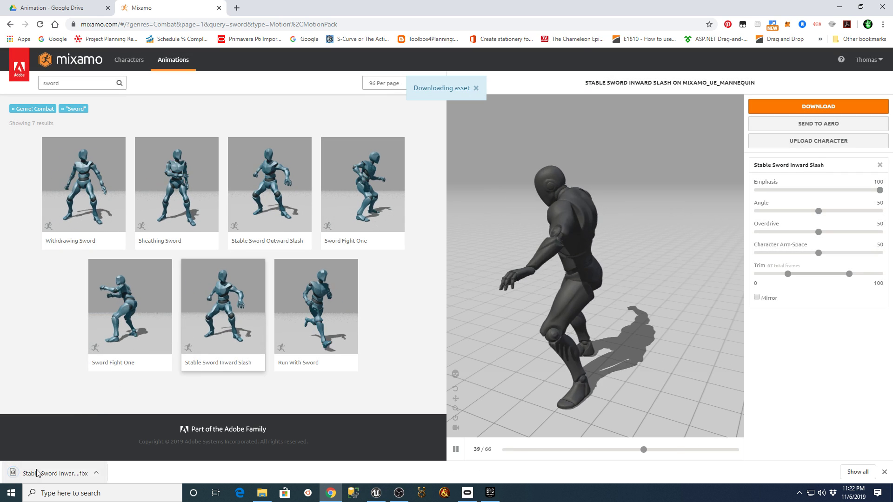
# Step: Preview and download Sword Fight One with the same download settings
pyautogui.click(319, 321)
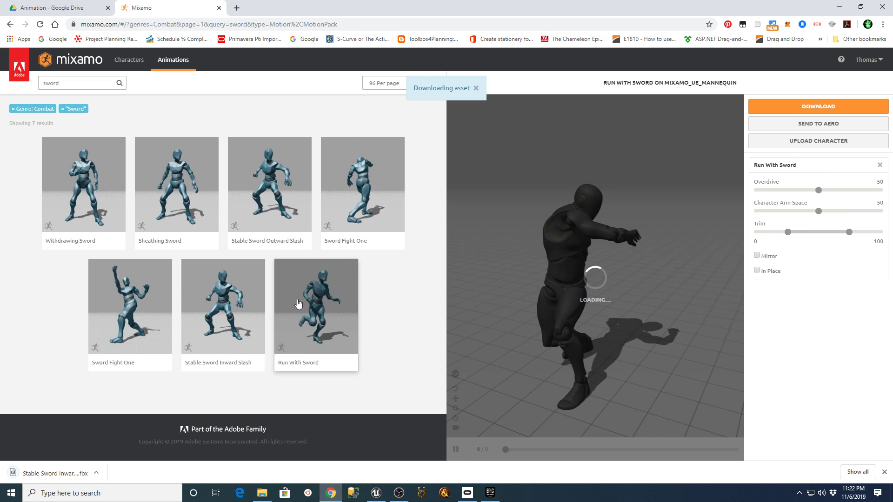
pyautogui.click(349, 198)
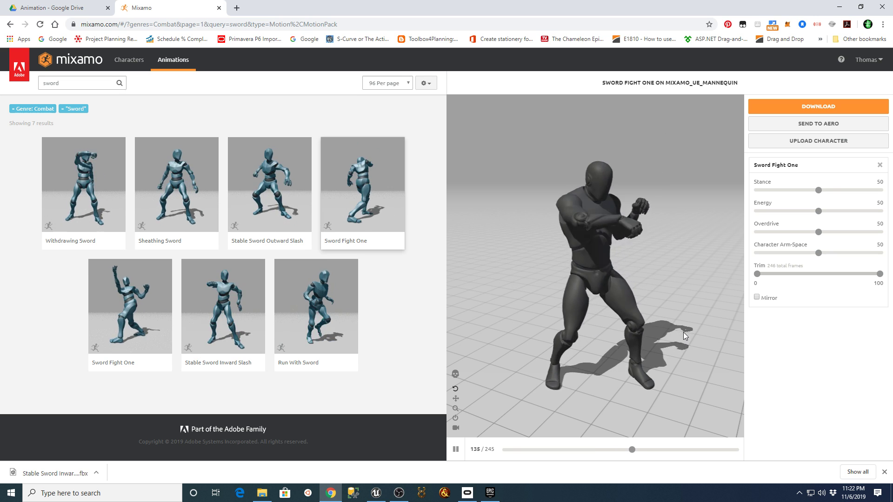
pyautogui.click(835, 109)
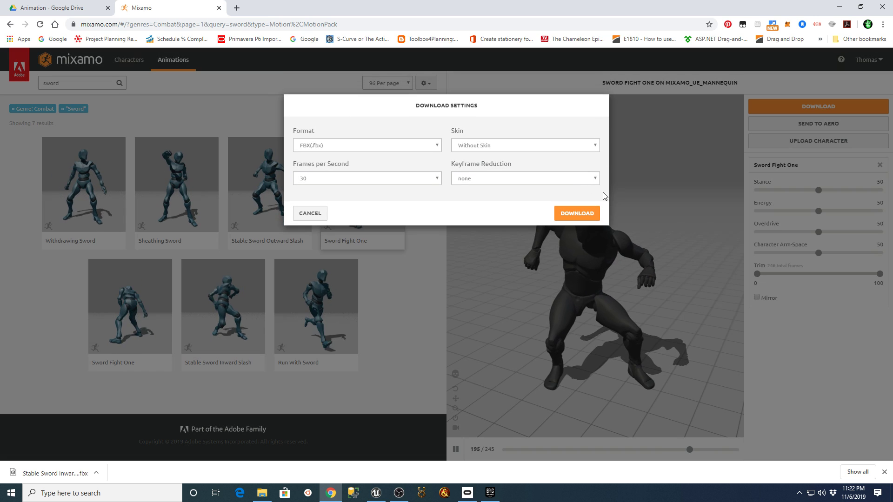
pyautogui.click(575, 215)
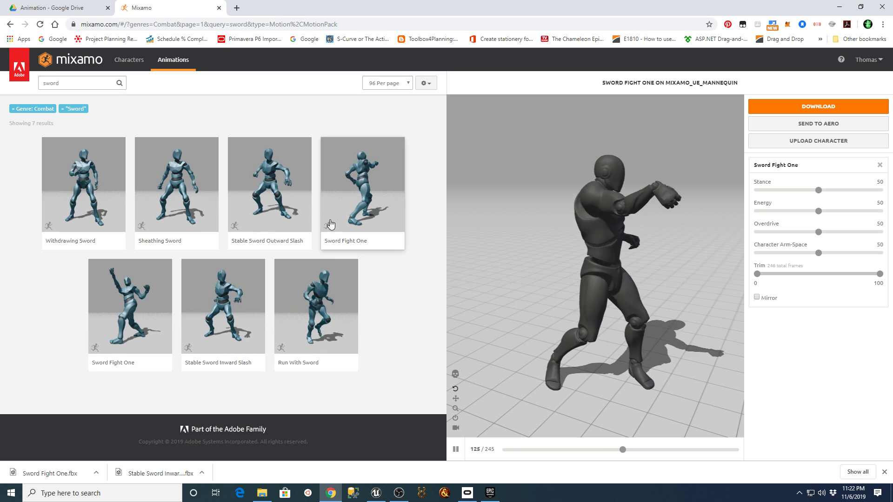
# Step: Download Stable Sword Outward Slash, then bring the Epic Games Launcher forward
pyautogui.click(275, 187)
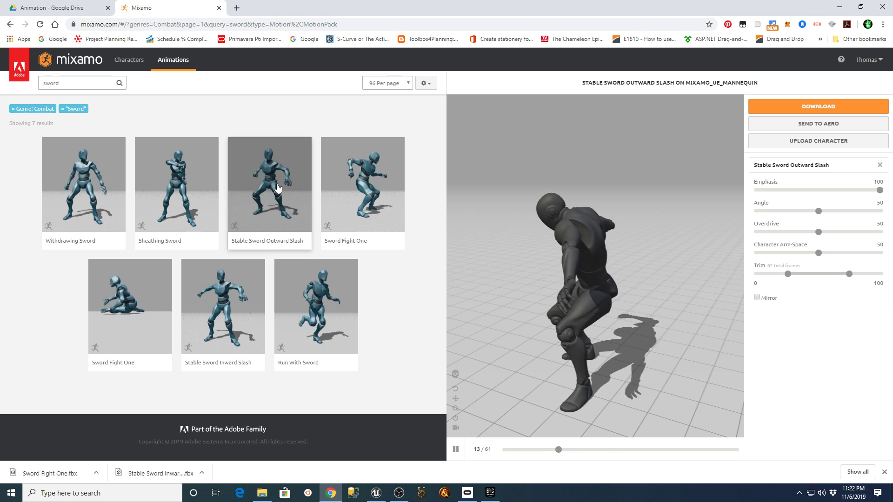
pyautogui.click(847, 105)
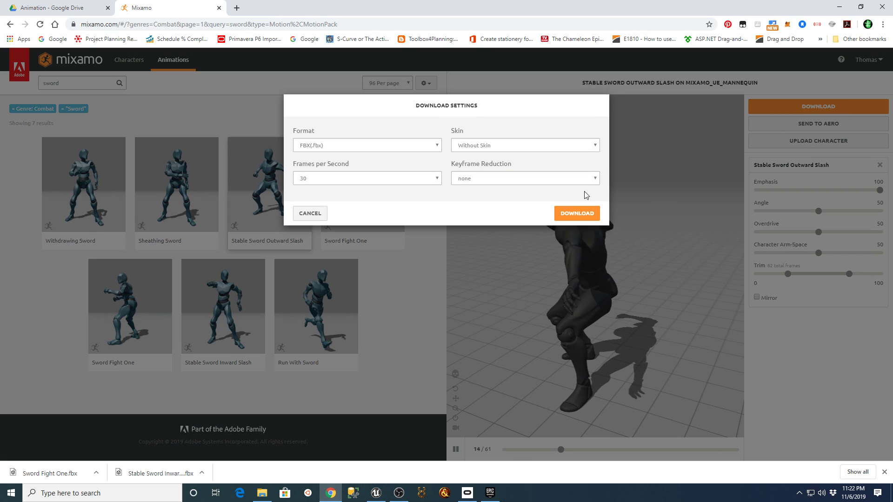
pyautogui.click(575, 213)
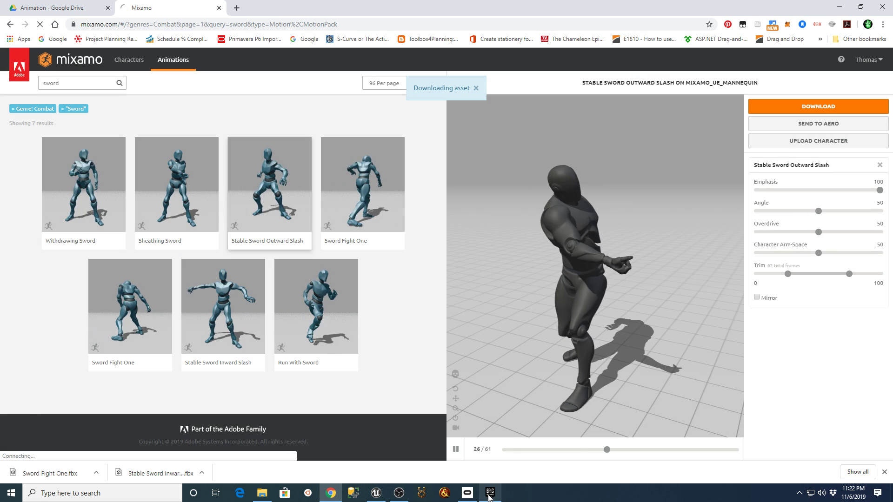
pyautogui.click(489, 494)
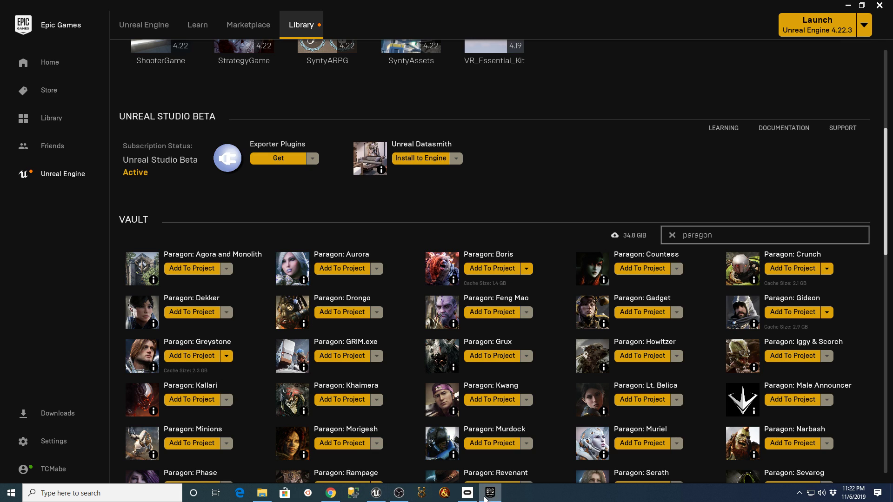
# Step: In the Unreal Editor Content Browser, open the ThirdPersonBP > Blueprints folder
pyautogui.click(377, 495)
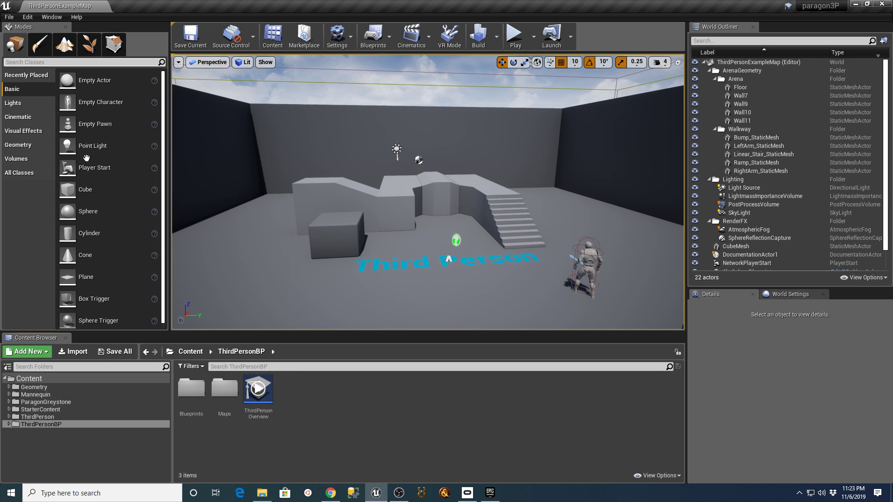
pyautogui.click(9, 425)
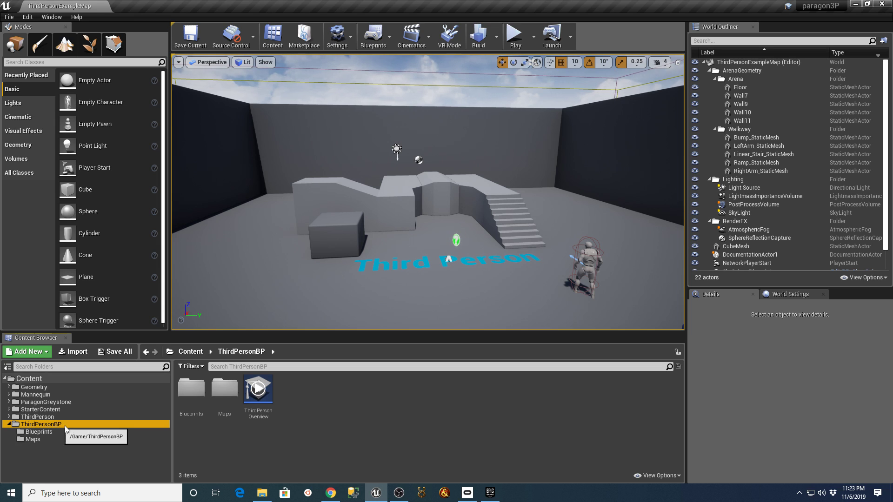
pyautogui.click(39, 432)
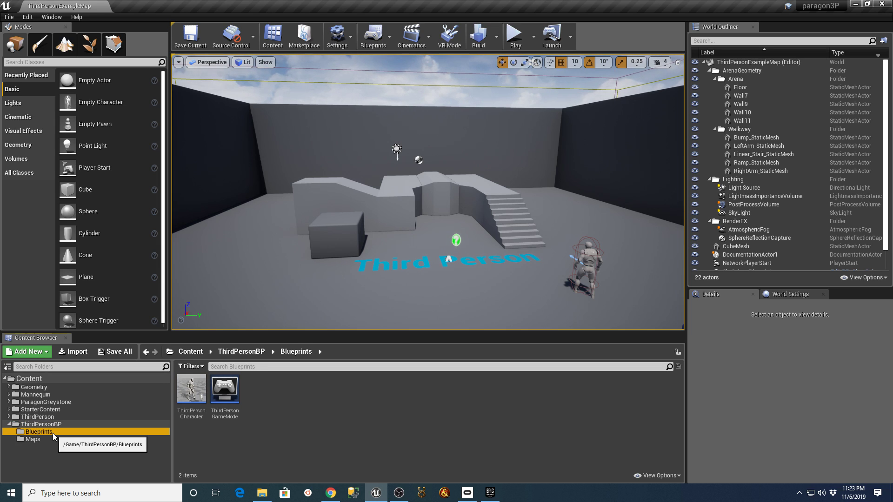
# Step: Set ThirdPersonGameMode's Default Pawn Class to GreystonePlayerCharacter, then compile, save and close it
pyautogui.click(224, 393)
pyautogui.doubleClick(224, 391)
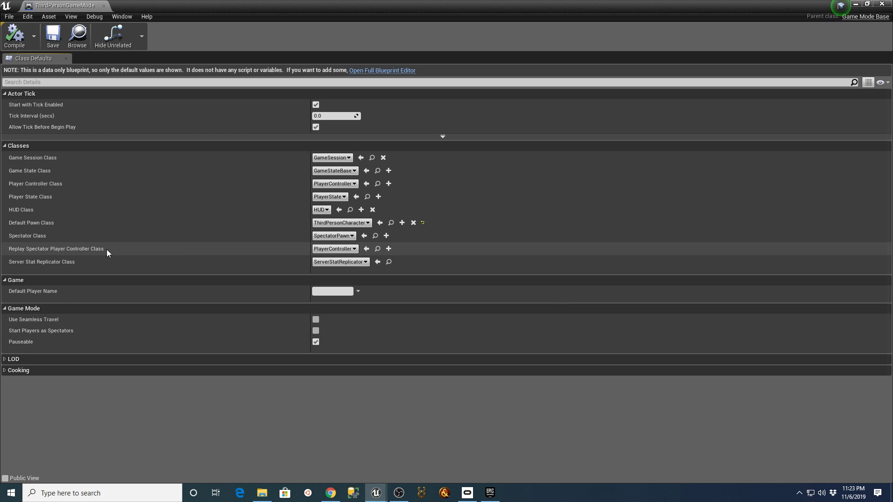
pyautogui.click(368, 224)
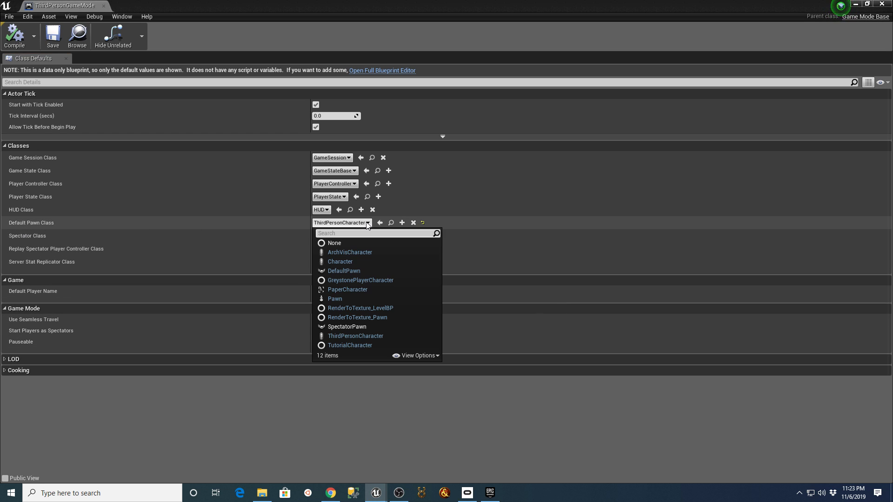
pyautogui.click(372, 280)
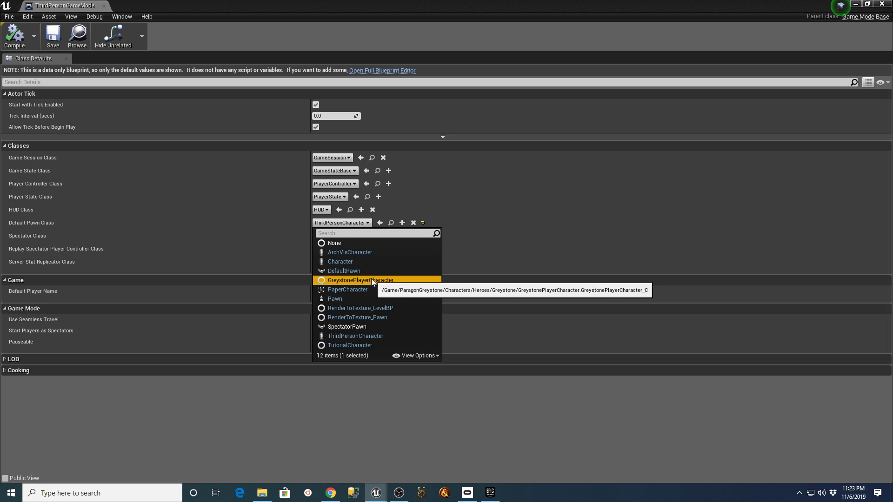
pyautogui.click(375, 280)
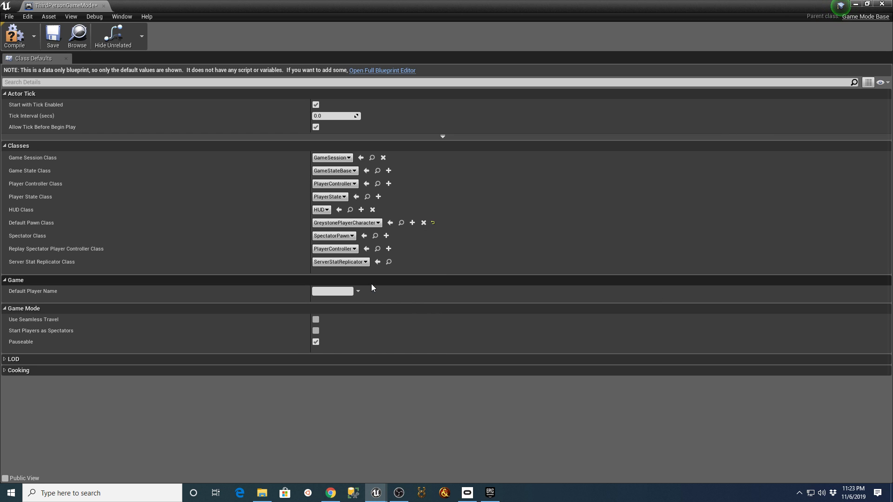
pyautogui.click(23, 41)
pyautogui.click(52, 42)
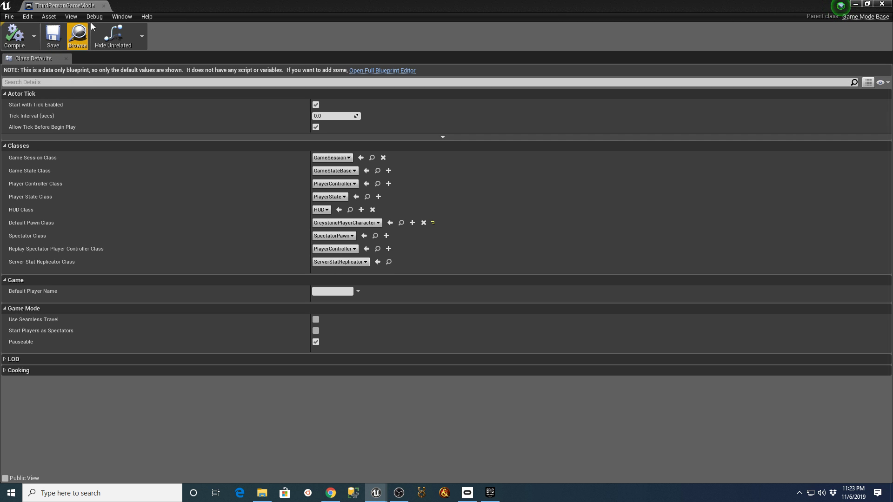
pyautogui.click(104, 6)
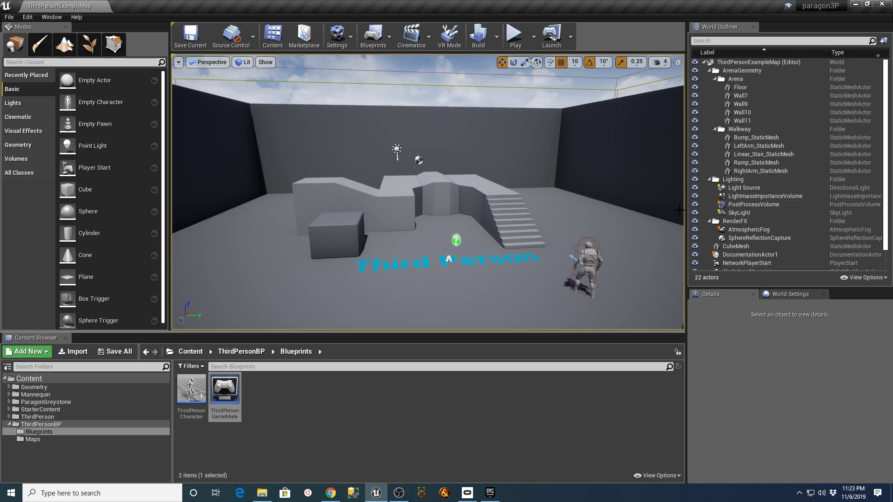
# Step: Delete the old ThirdPersonCharacter from the level and save ThirdPersonExampleMap
pyautogui.moveTo(889, 180); pyautogui.dragTo(888, 208)
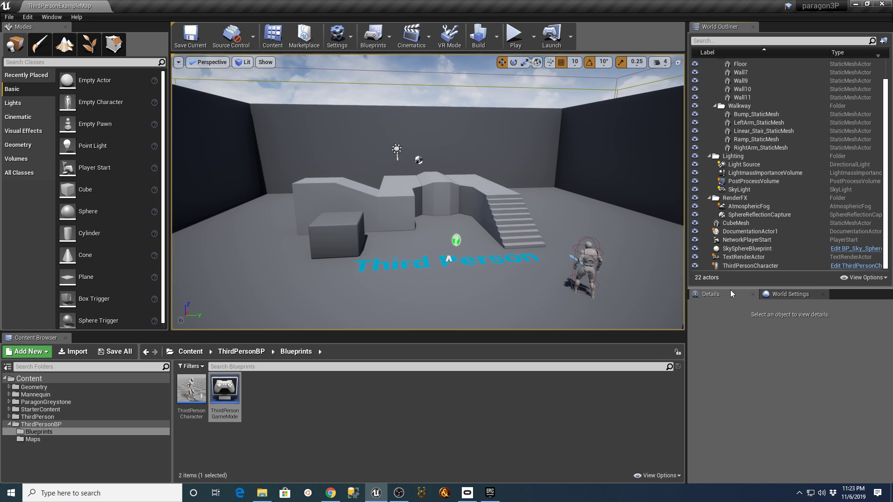
pyautogui.click(587, 260)
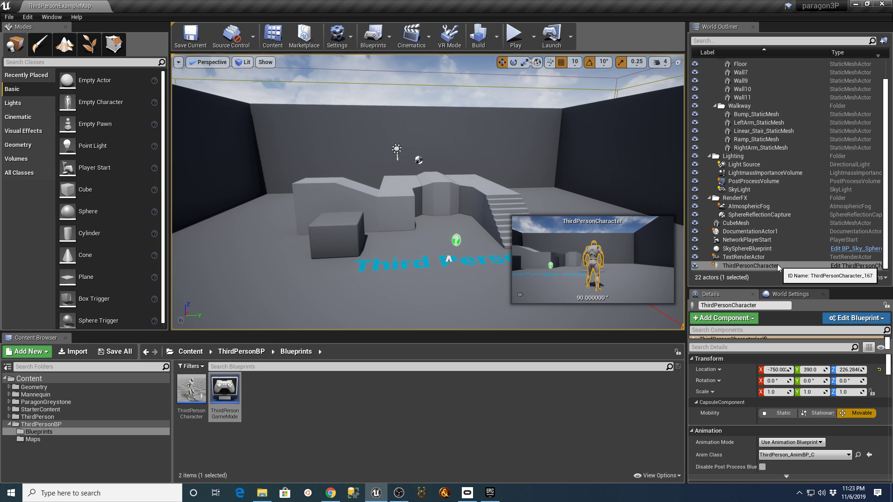
pyautogui.click(760, 266)
pyautogui.press('Delete')
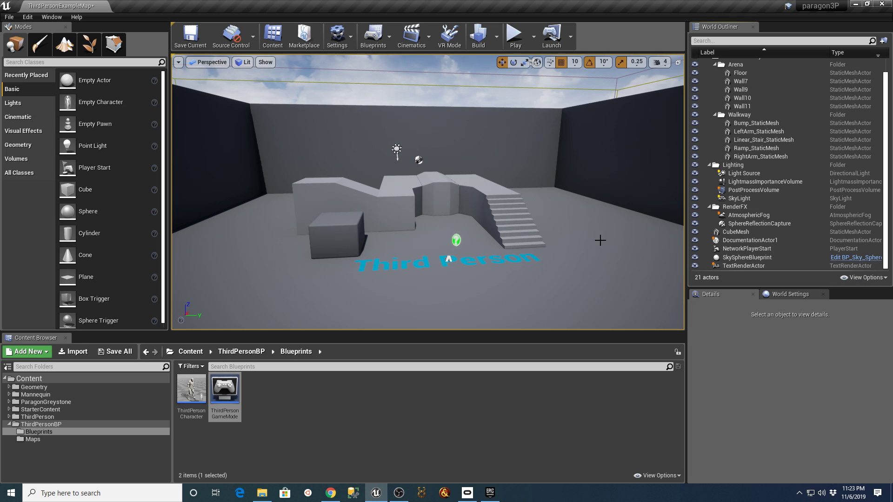
pyautogui.click(190, 35)
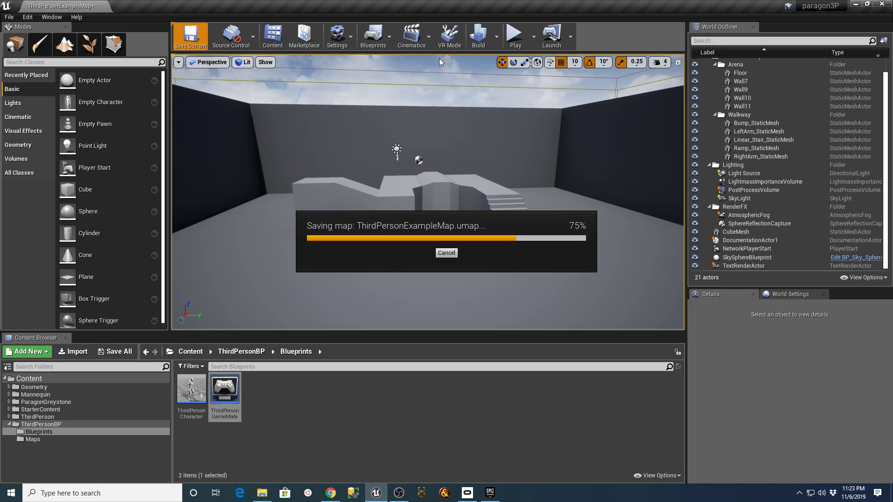
# Step: Play-test Greystone with a sword attack, running around the arena, stairs and walkway, then stop
pyautogui.click(514, 35)
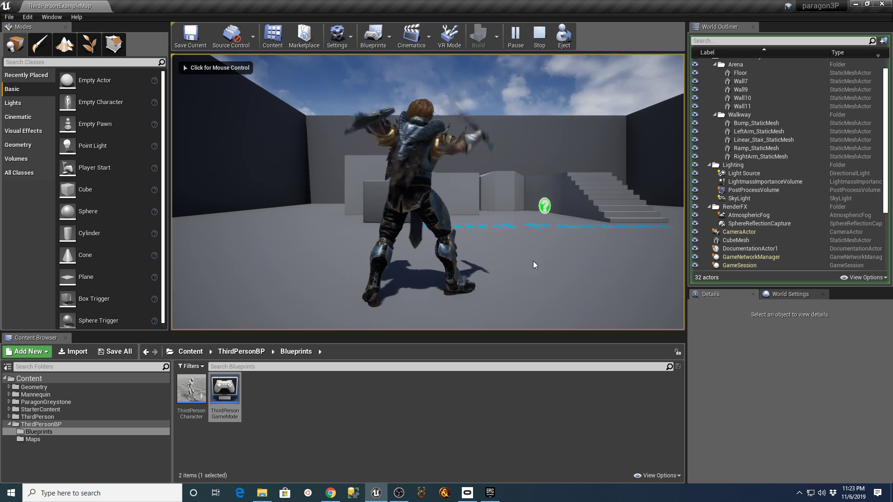
pyautogui.moveTo(561, 333); pyautogui.dragTo(560, 371)
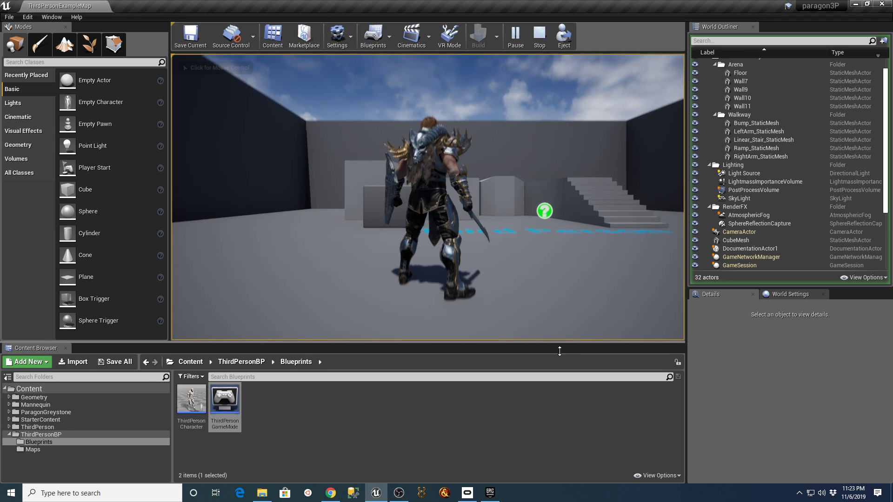
pyautogui.click(560, 279)
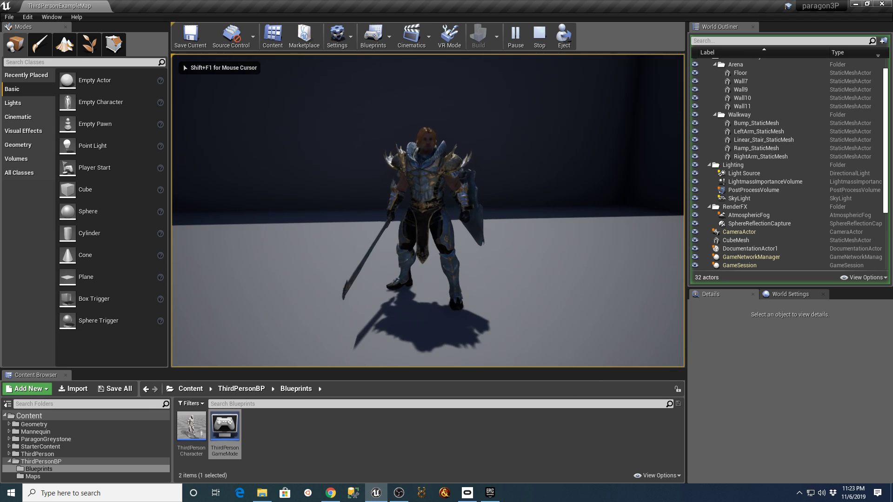
pyautogui.click(428, 210)
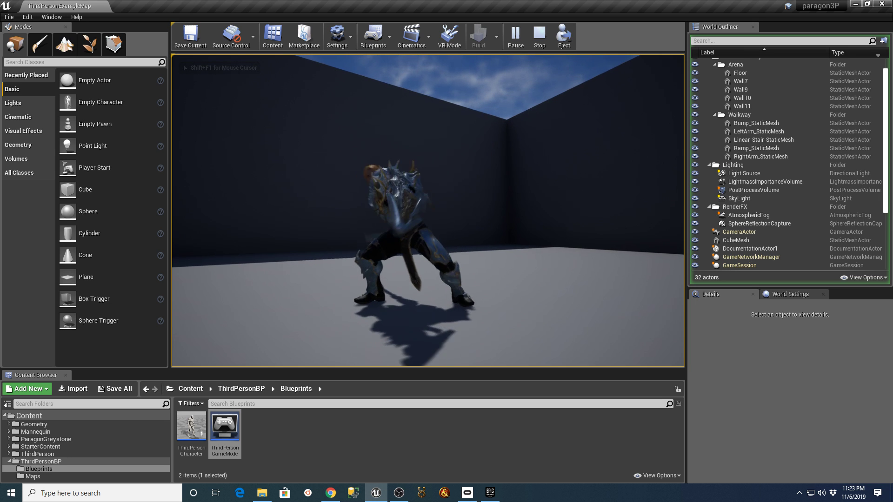
pyautogui.press('w')
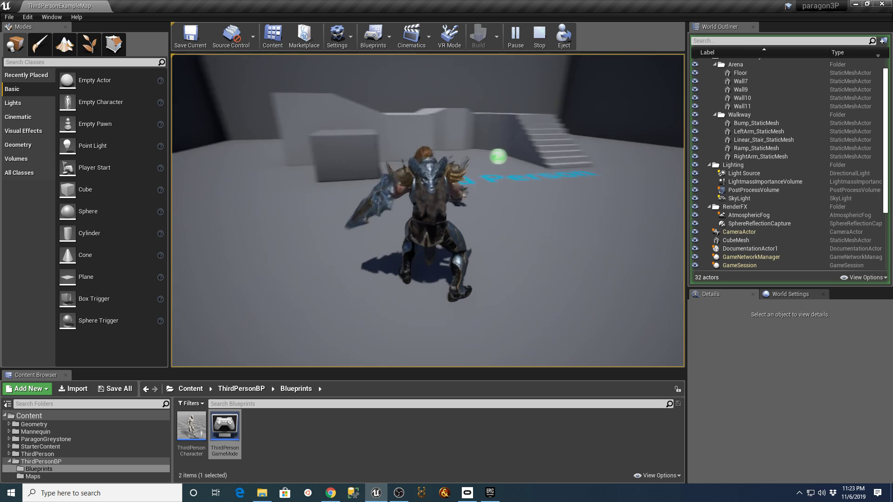
pyautogui.press('w')
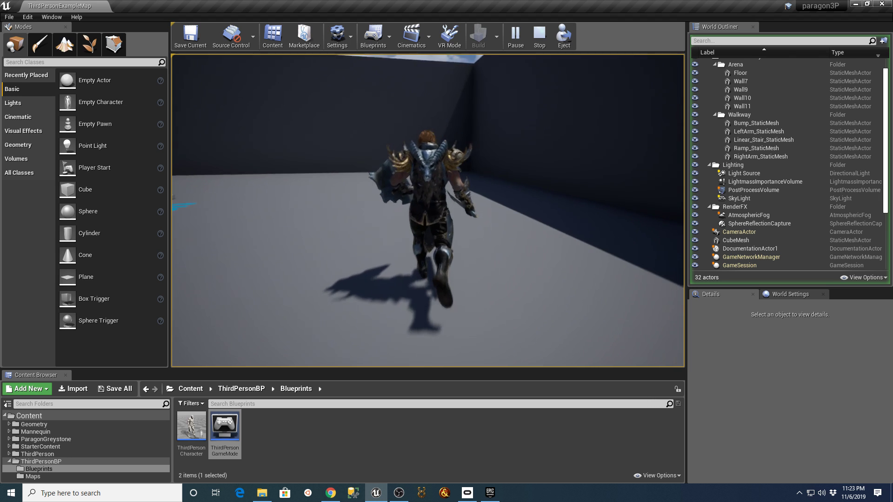
pyautogui.press('w')
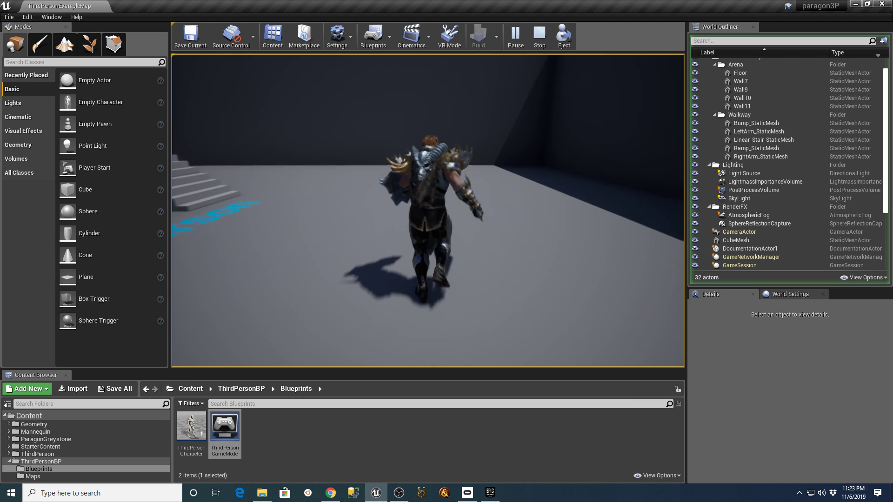
pyautogui.press('w')
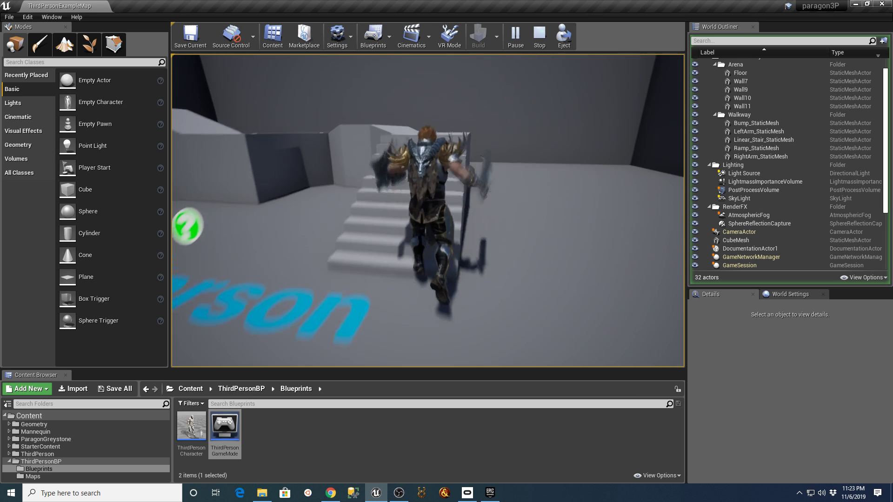
pyautogui.press('w')
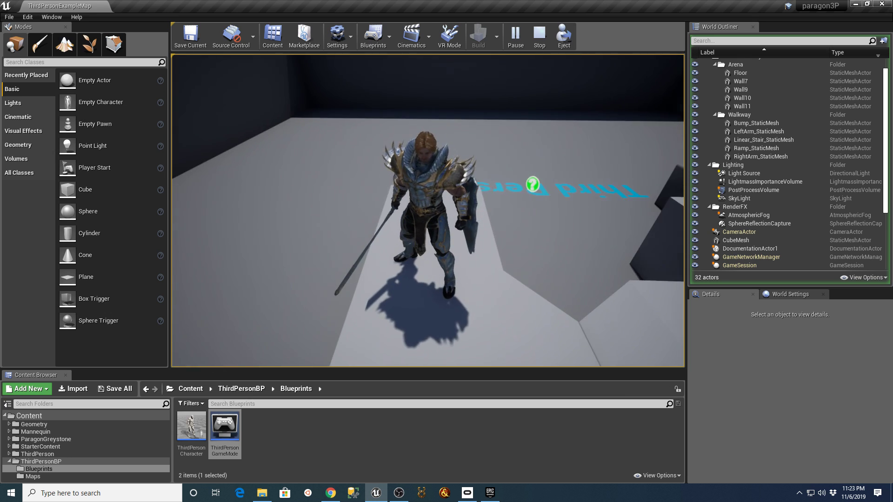
pyautogui.press('w')
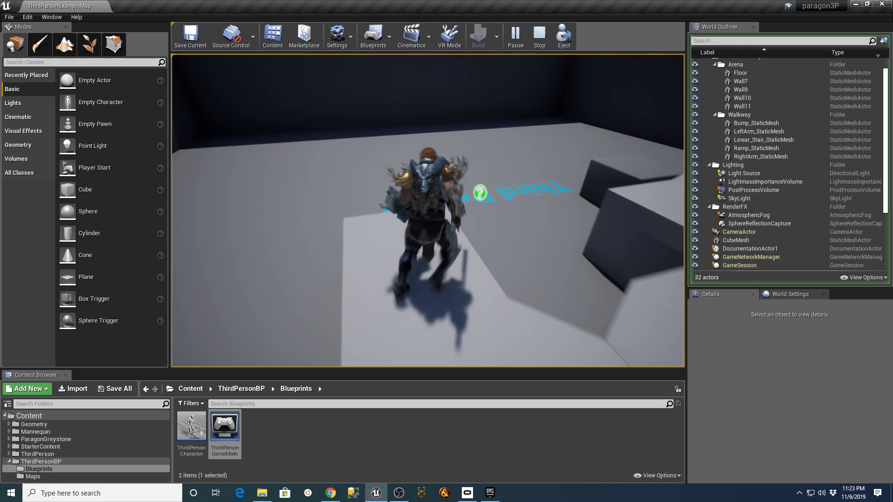
pyautogui.press('w')
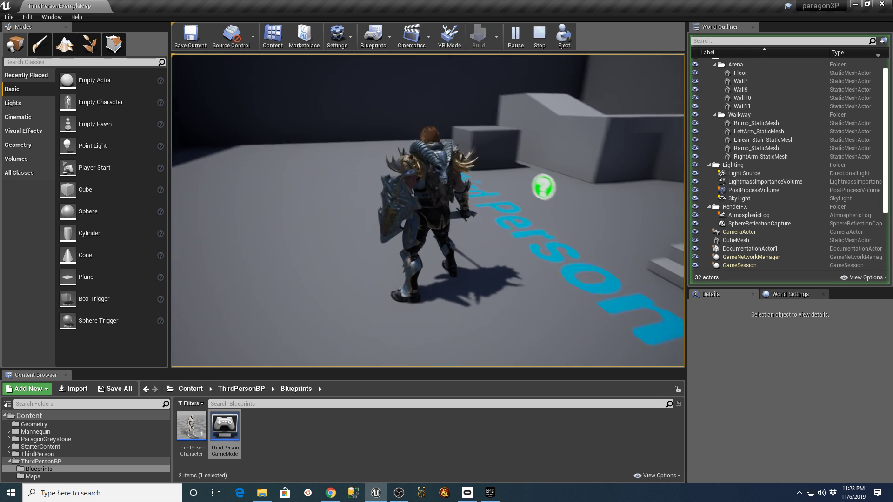
pyautogui.press('Escape')
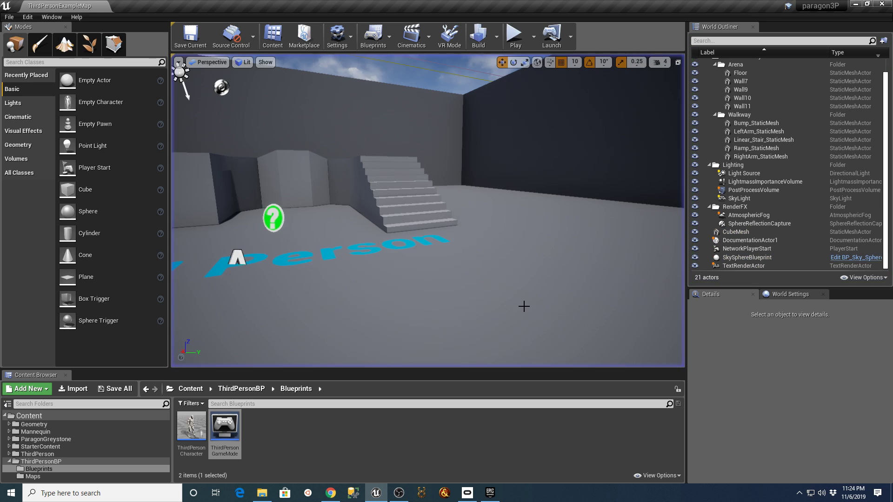
# Step: Create a new folder named mx_animations under Content, then restore the editor window size
pyautogui.moveTo(339, 371); pyautogui.dragTo(328, 214)
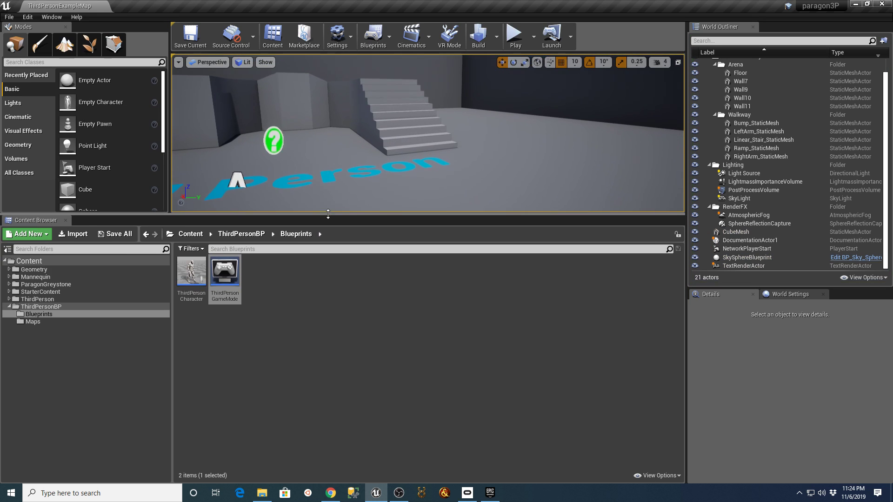
pyautogui.click(10, 308)
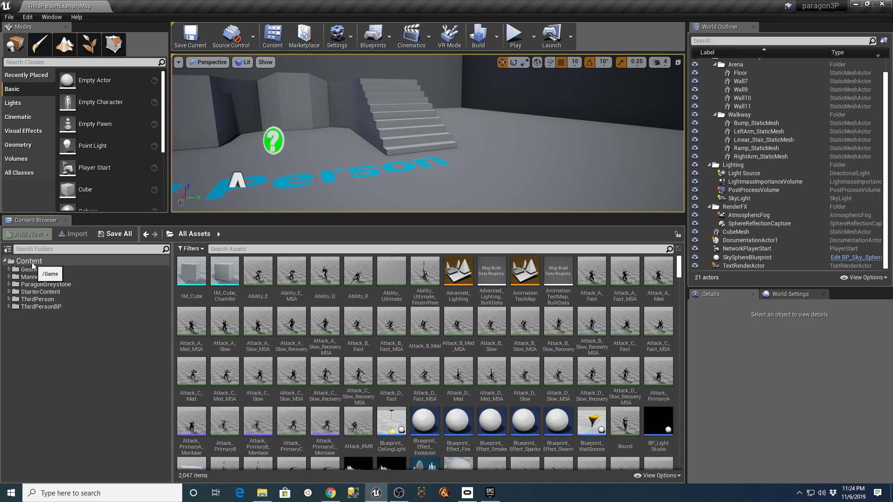
pyautogui.click(32, 263)
pyautogui.rightClick(33, 263)
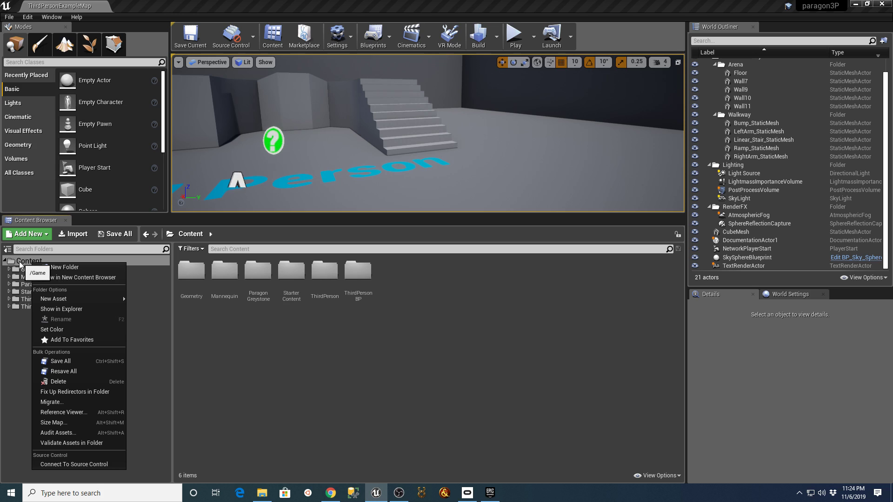
pyautogui.click(57, 268)
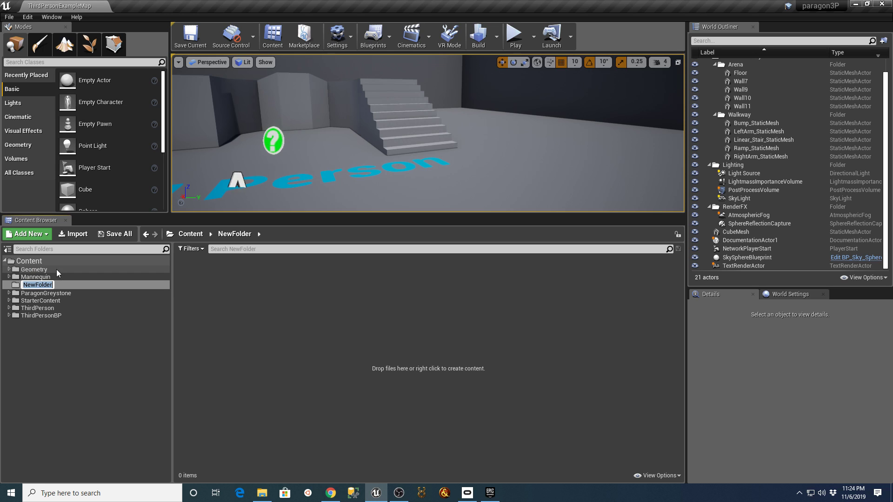
pyautogui.write('mx')
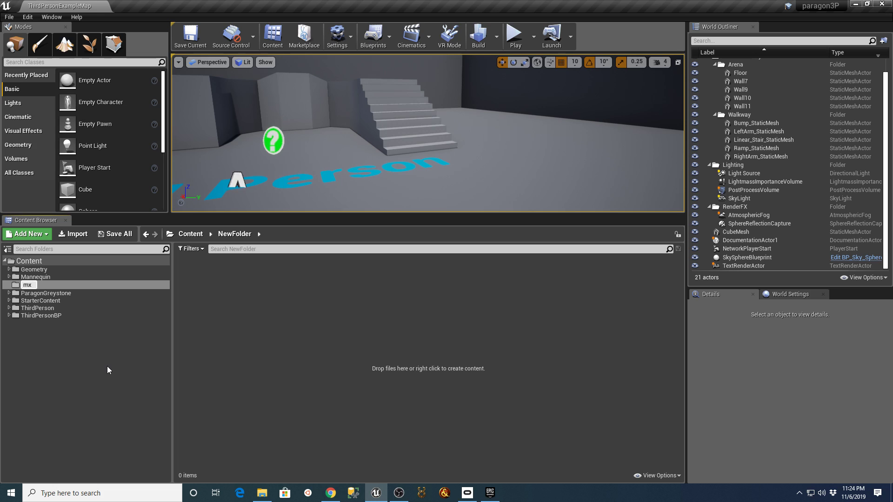
pyautogui.write('_animations')
pyautogui.press('Return')
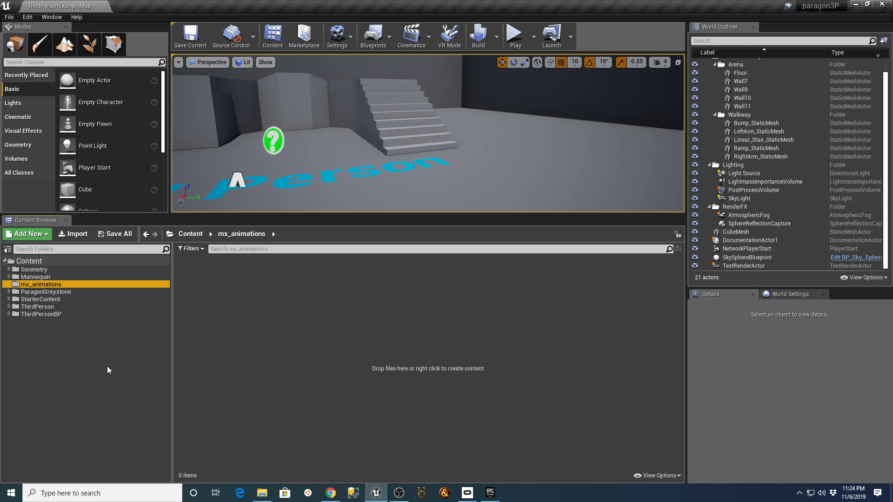
pyautogui.click(867, 5)
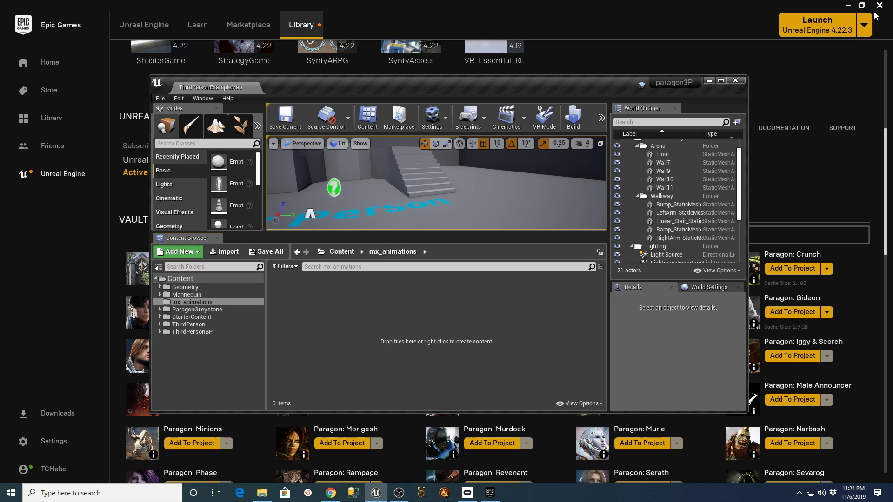
# Step: Minimize the launcher and browser, and show D:\Downloads in File Explorer beside the editor
pyautogui.click(847, 5)
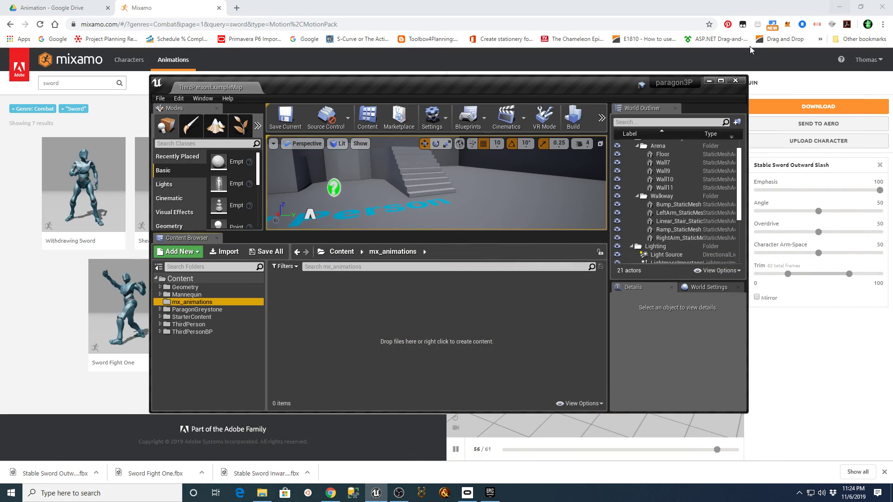
pyautogui.click(826, 5)
pyautogui.moveTo(566, 96); pyautogui.dragTo(422, 22)
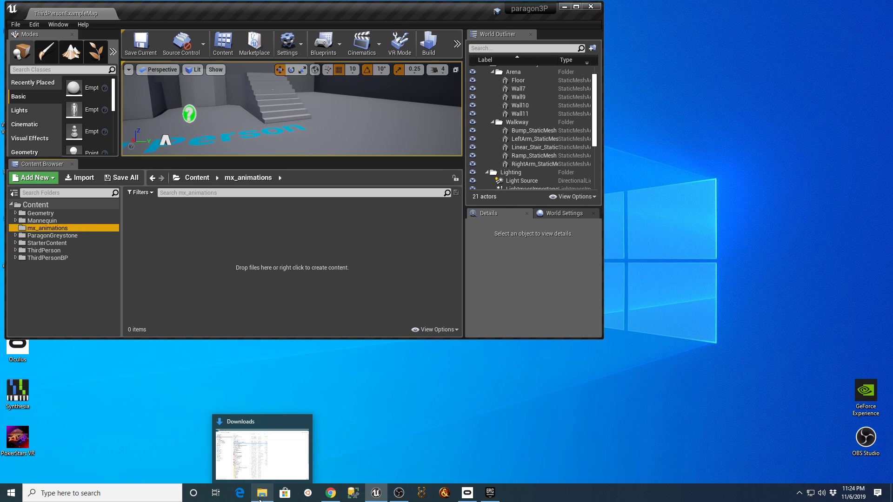
pyautogui.click(262, 494)
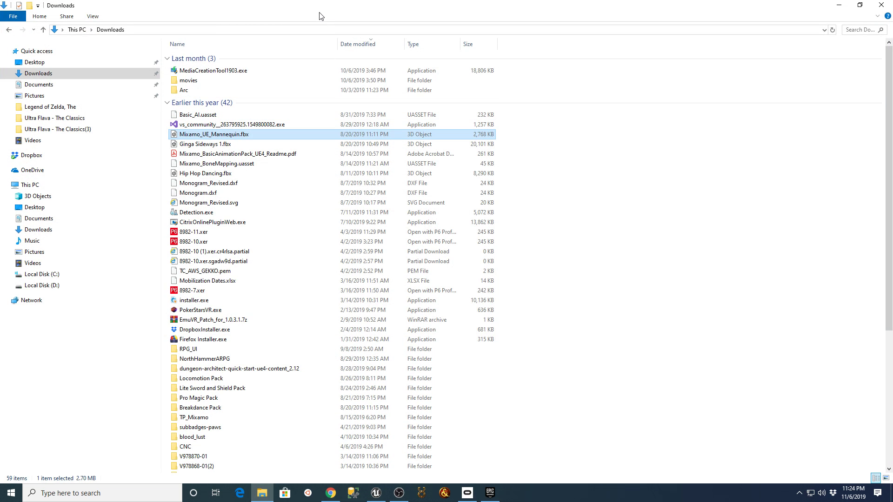
pyautogui.moveTo(891, 89); pyautogui.dragTo(891, 255)
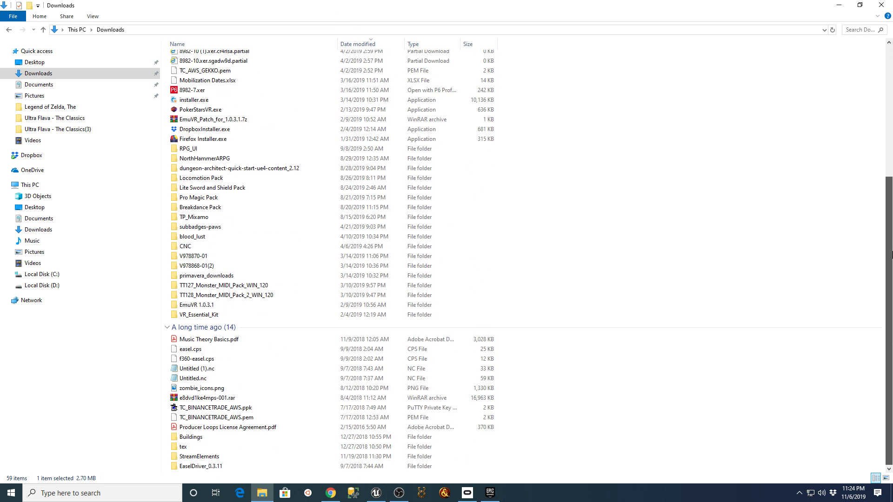
pyautogui.moveTo(891, 304); pyautogui.dragTo(636, 307)
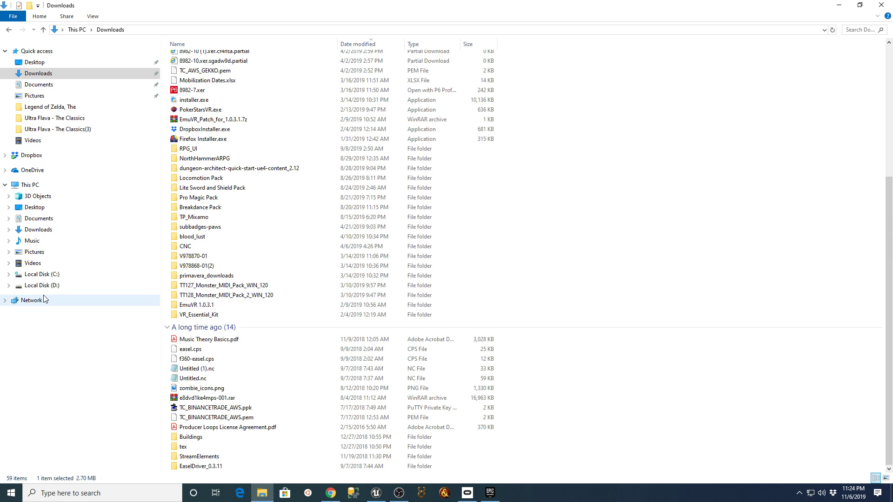
pyautogui.click(95, 285)
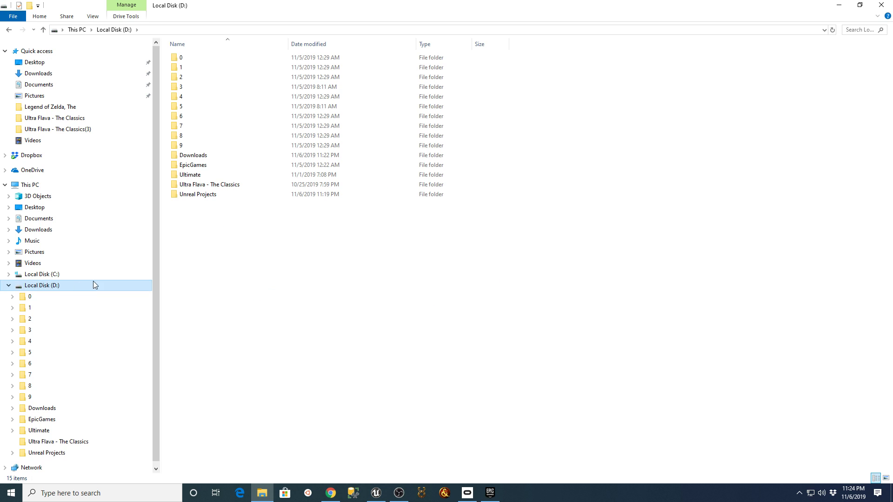
pyautogui.doubleClick(201, 156)
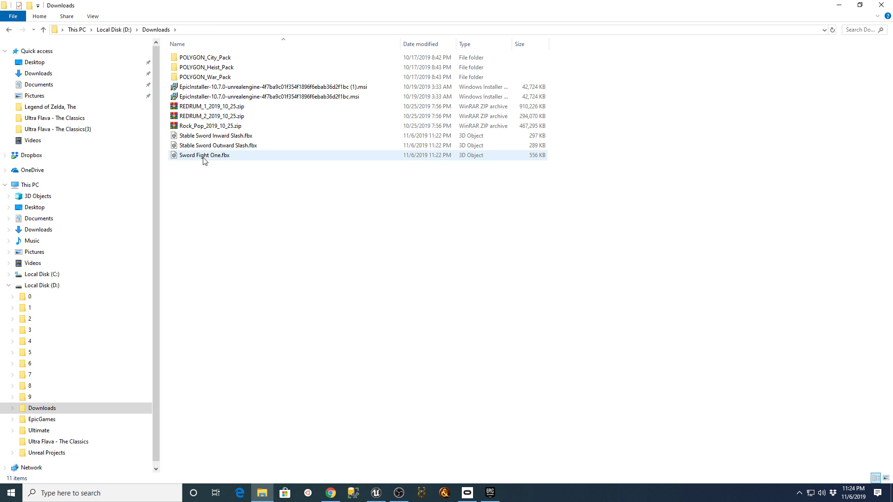
pyautogui.moveTo(264, 14); pyautogui.dragTo(700, 12)
# Step: Resize the Explorer window and navigate to the Downloads folder on Local Disk (C:)
pyautogui.click(763, 145)
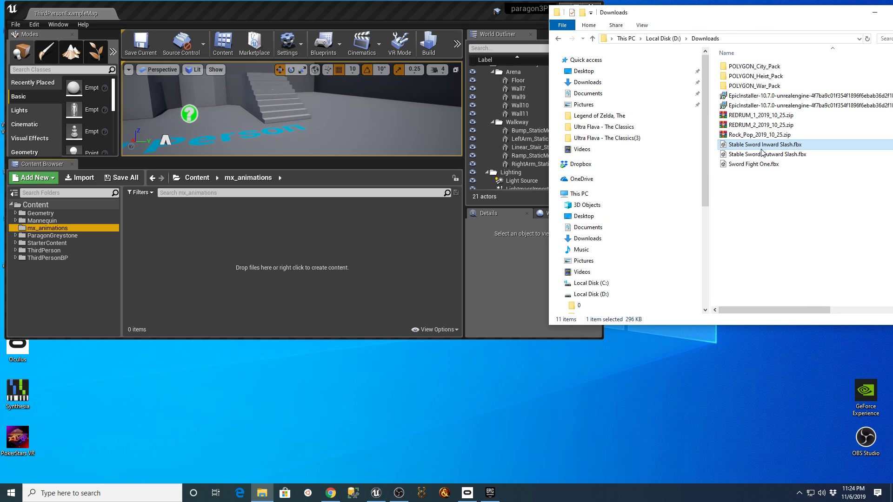
pyautogui.keyDown('shift'); pyautogui.click(767, 169); pyautogui.keyUp('shift')
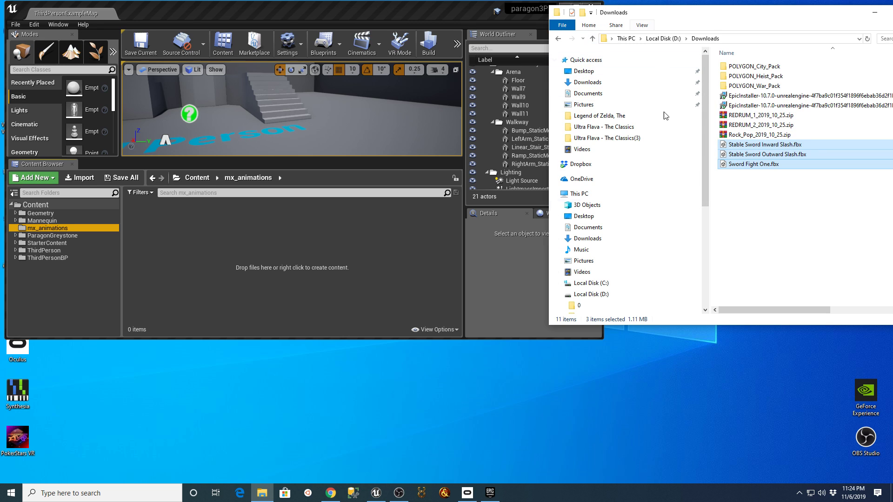
pyautogui.click(759, 244)
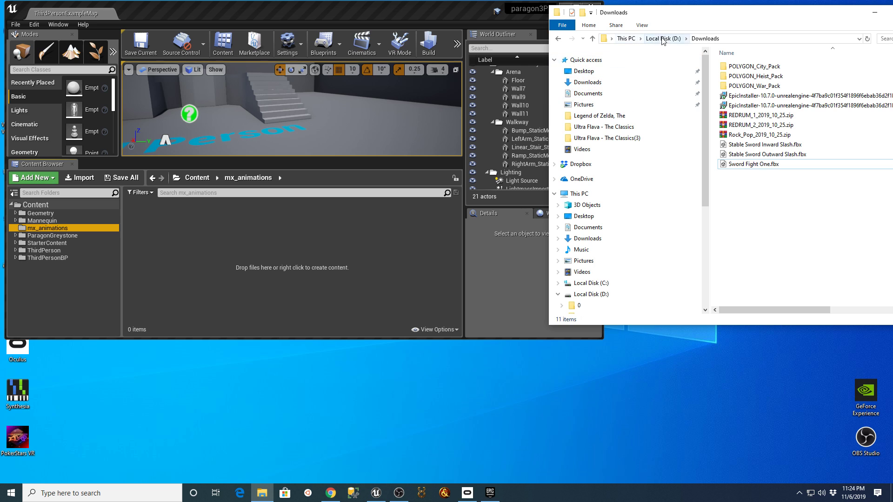
pyautogui.click(589, 284)
pyautogui.moveTo(765, 15); pyautogui.dragTo(609, 57)
pyautogui.moveTo(772, 148); pyautogui.dragTo(776, 271)
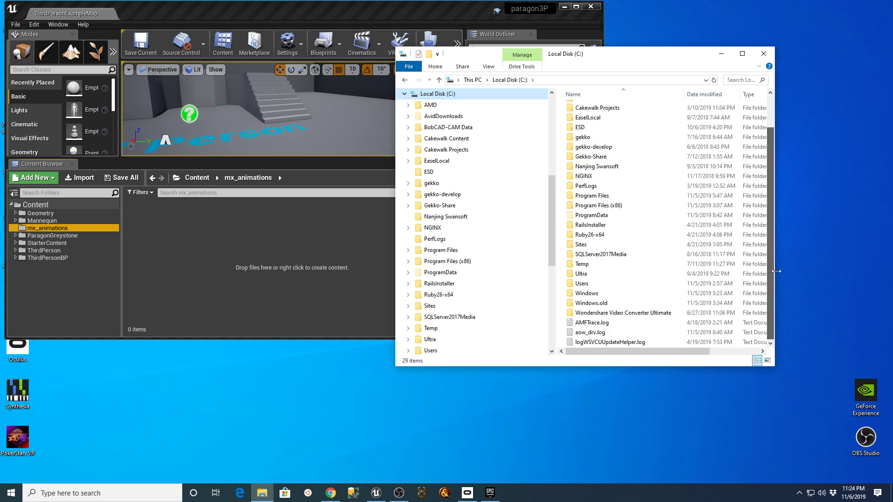
pyautogui.moveTo(774, 367); pyautogui.dragTo(886, 472)
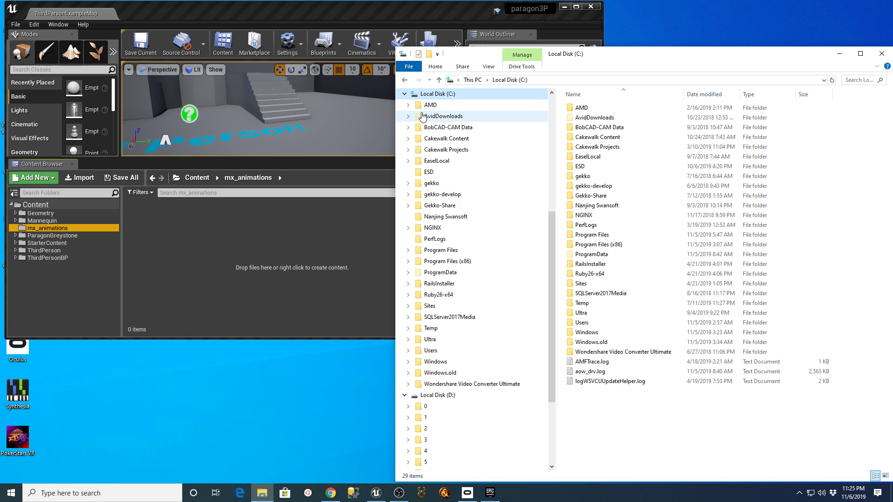
pyautogui.click(404, 93)
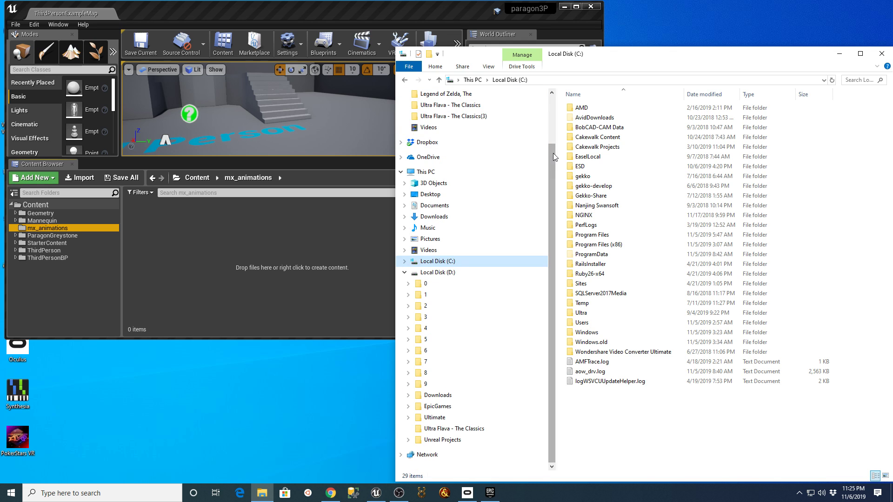
pyautogui.moveTo(554, 157); pyautogui.dragTo(553, 107)
pyautogui.click(434, 123)
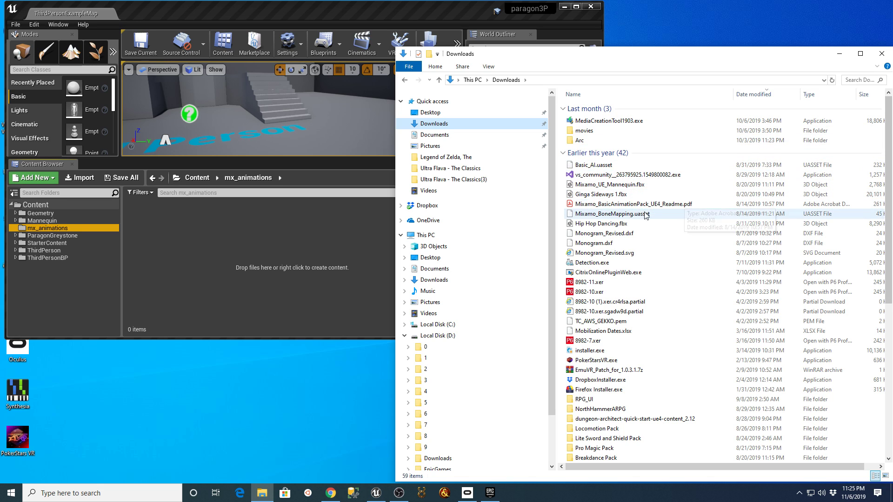
# Step: Import Mixamo_UE_Mannequin.fbx into mx_animations by dragging it in from Explorer
pyautogui.click(601, 185)
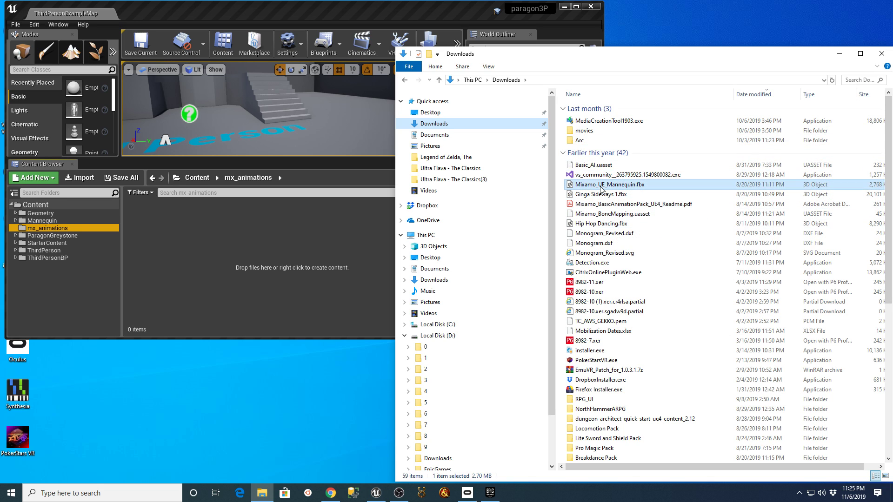
pyautogui.moveTo(615, 186); pyautogui.dragTo(560, 211)
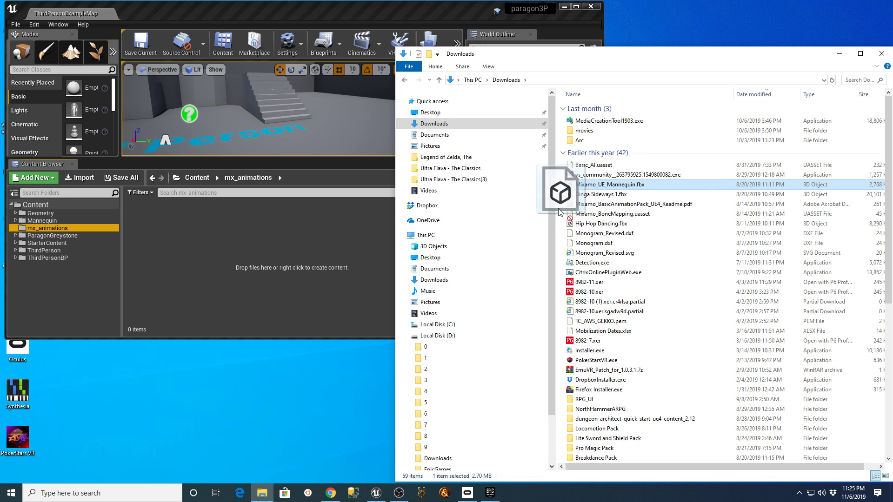
pyautogui.moveTo(155, 242); pyautogui.dragTo(151, 241)
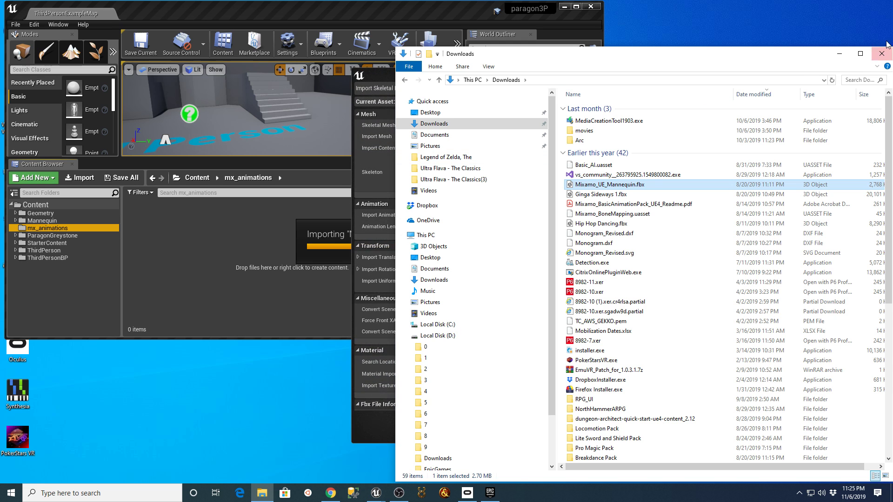
pyautogui.click(839, 53)
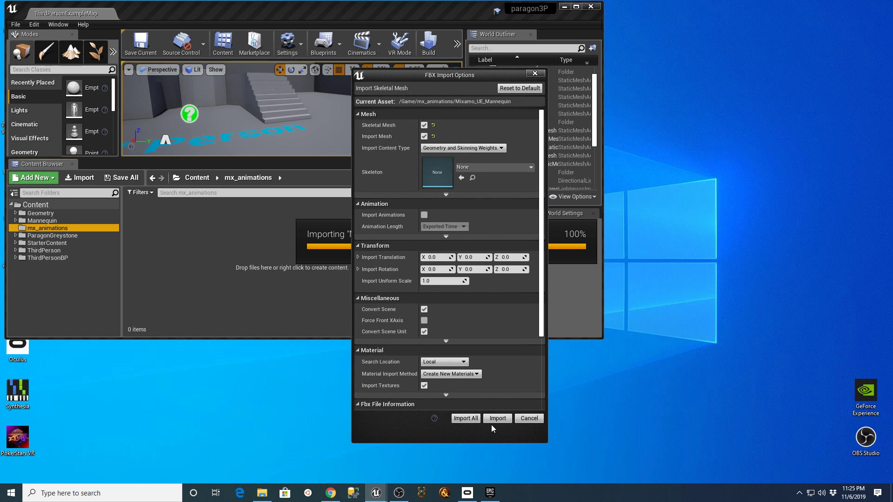
pyautogui.click(465, 419)
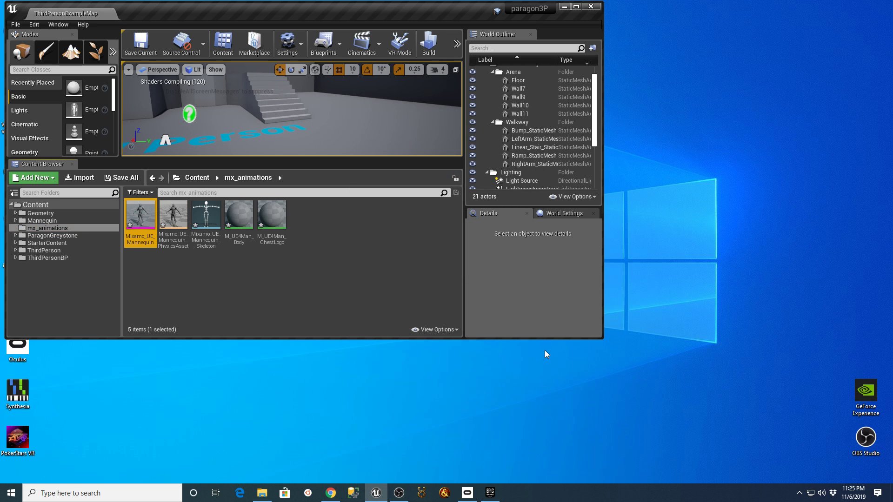
pyautogui.click(274, 272)
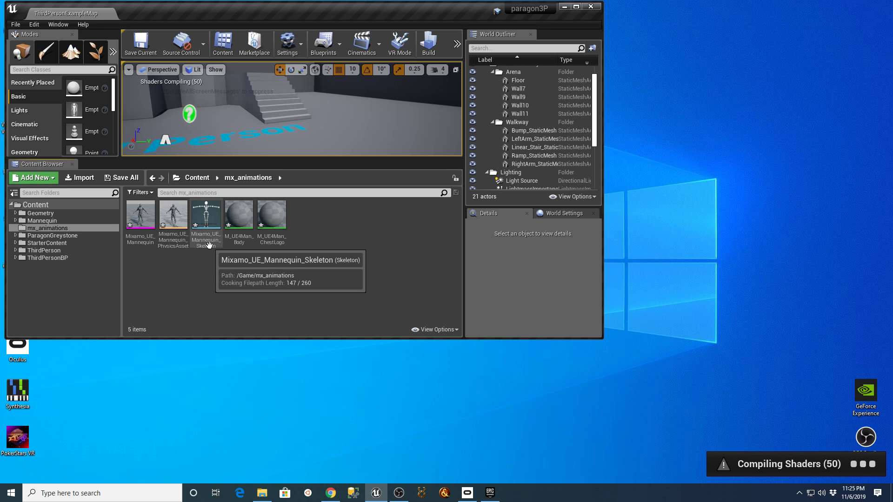
# Step: Save all five imported mannequin assets
pyautogui.click(125, 178)
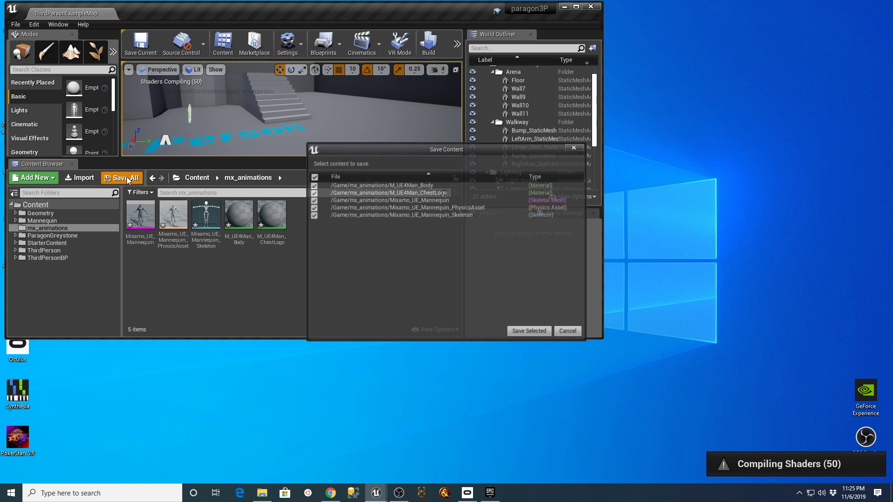
pyautogui.click(530, 331)
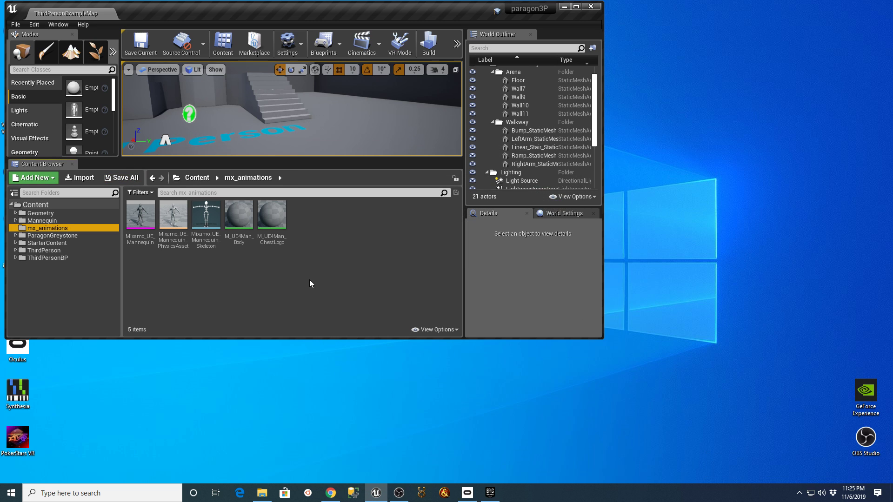
pyautogui.click(328, 257)
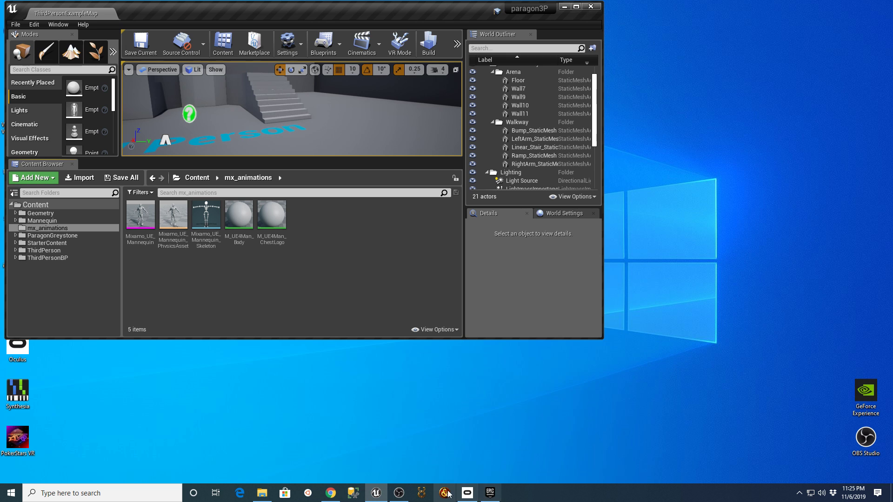
# Step: Drag the three sword .fbx files from D:\Downloads into the mx_animations folder
pyautogui.click(262, 493)
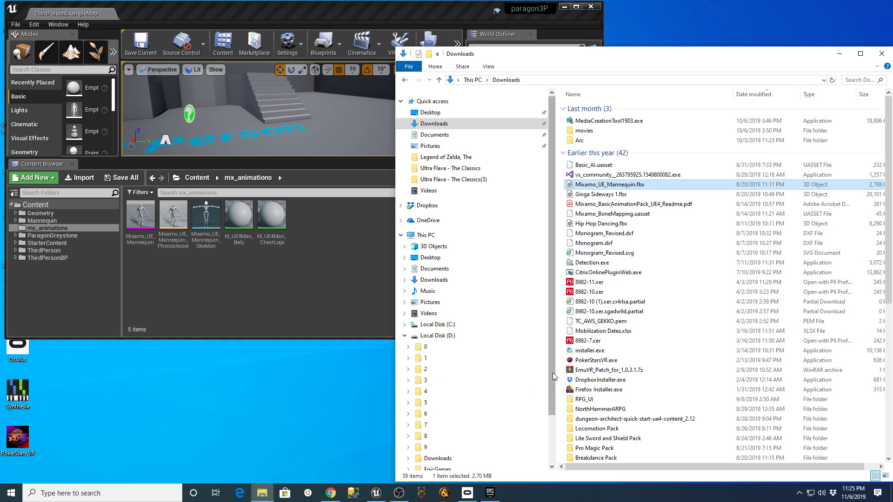
pyautogui.scroll(-2, 549, 373)
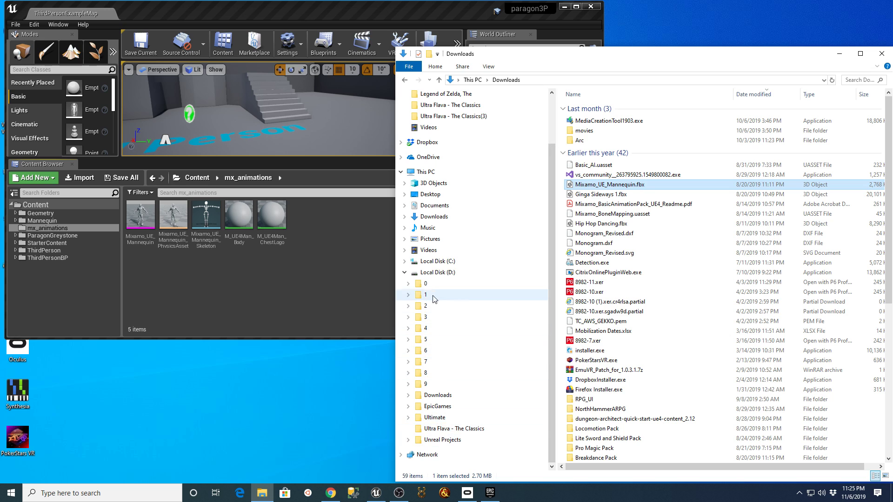
pyautogui.click(438, 272)
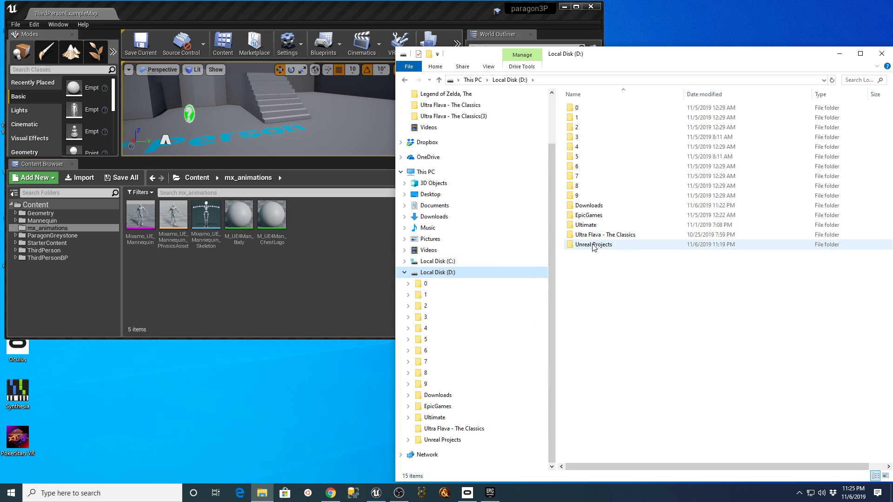
pyautogui.doubleClick(590, 205)
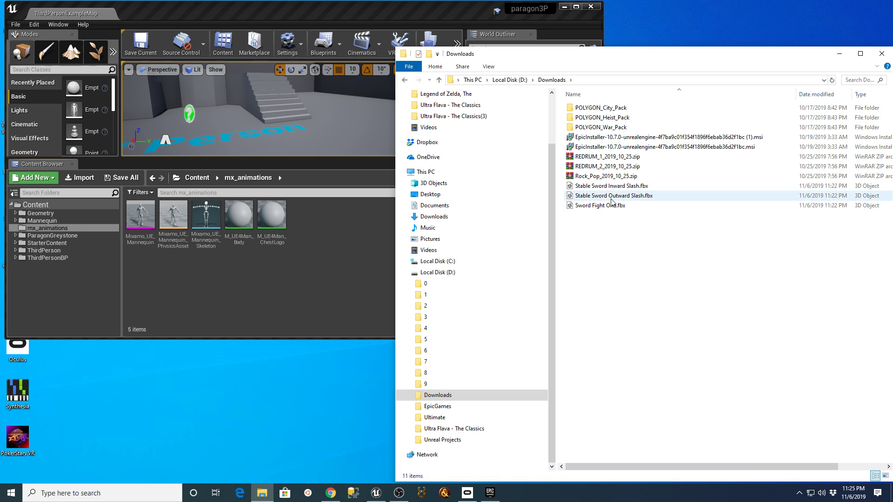
pyautogui.click(607, 186)
pyautogui.keyDown('shift'); pyautogui.click(598, 206); pyautogui.keyUp('shift')
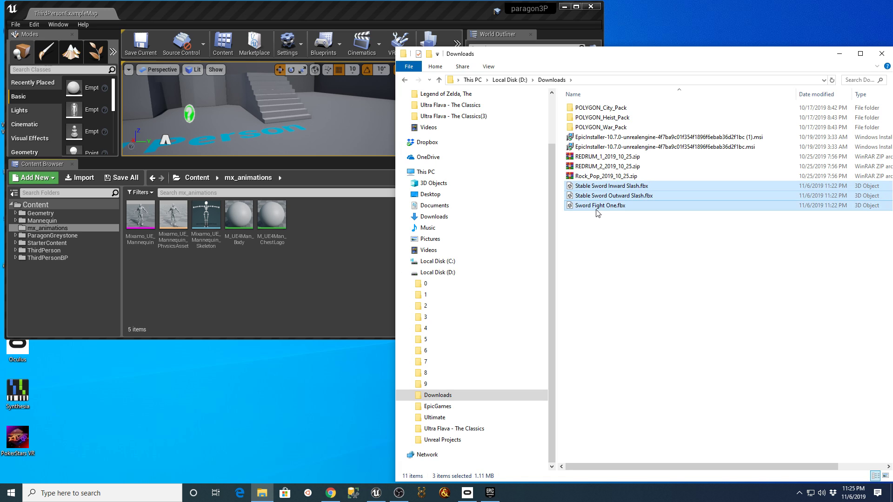
pyautogui.moveTo(595, 188); pyautogui.dragTo(585, 192)
pyautogui.moveTo(321, 277); pyautogui.dragTo(321, 277)
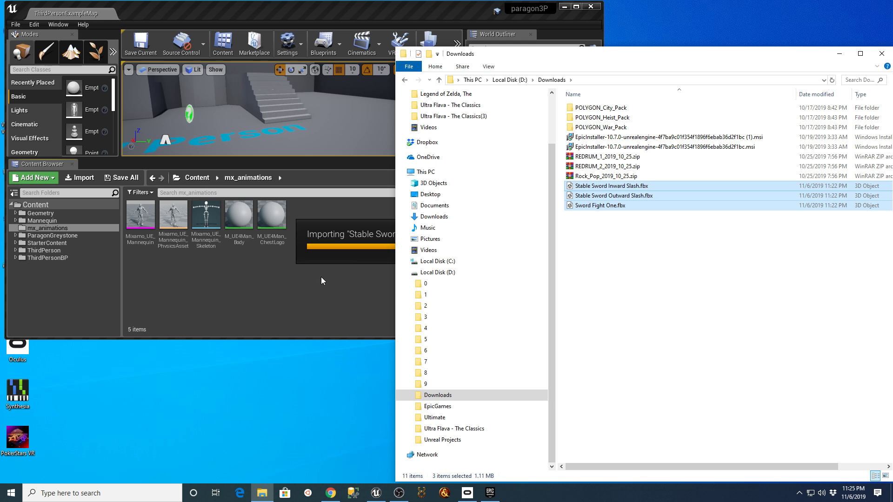
pyautogui.click(841, 58)
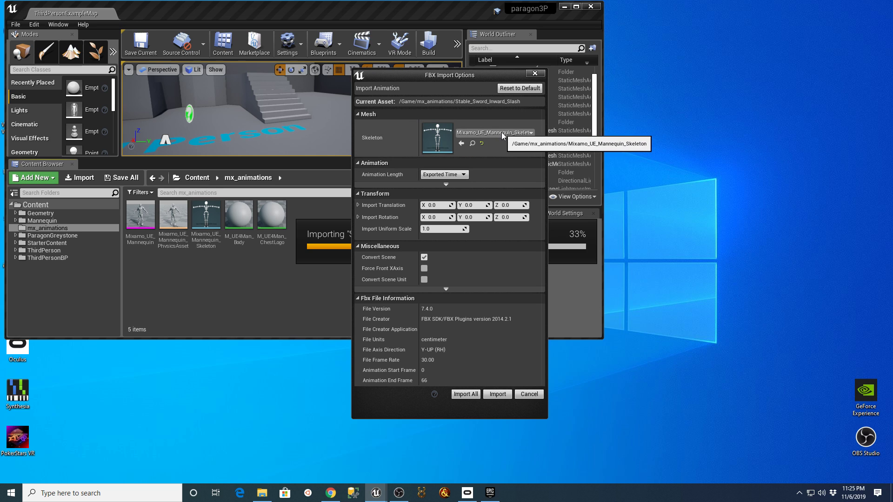
# Step: Import all three sword animations with Convert Scene Unit enabled
pyautogui.click(424, 280)
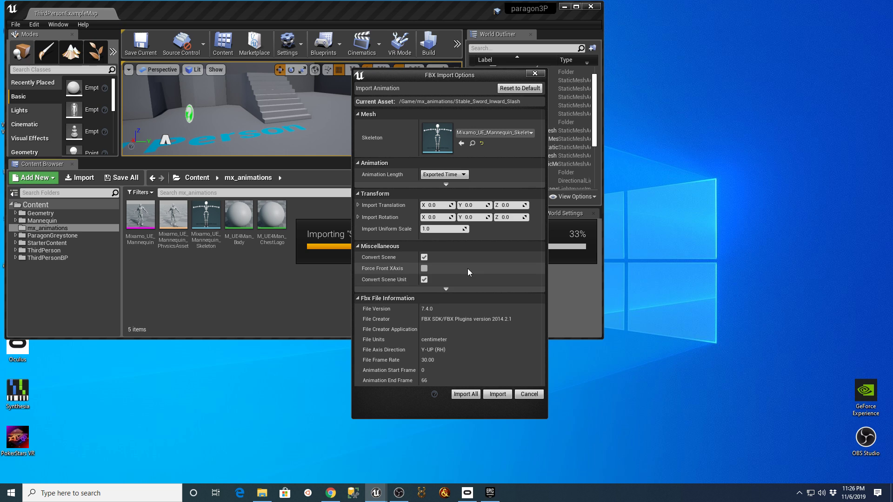
pyautogui.click(473, 394)
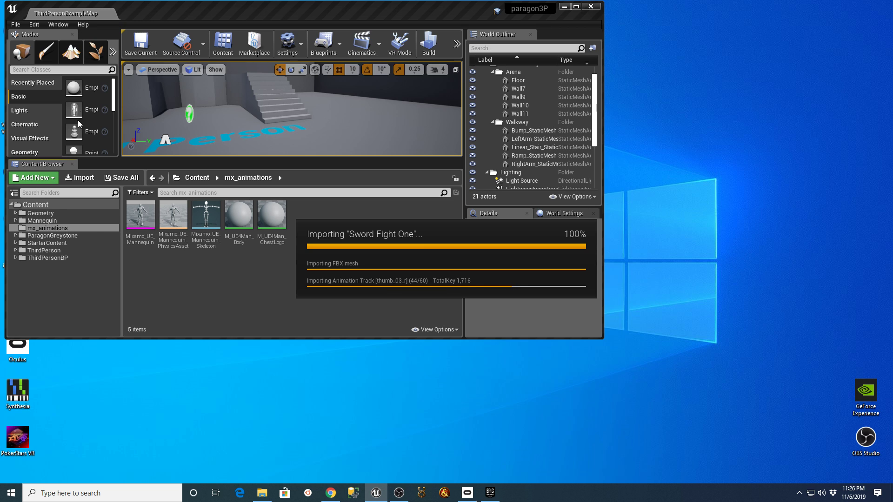
pyautogui.click(342, 274)
# Step: Preview Stable_Sword_Inward_Slash, Stable_Sword_Outward_Slash and Sword_Fight_One one after another
pyautogui.doubleClick(299, 215)
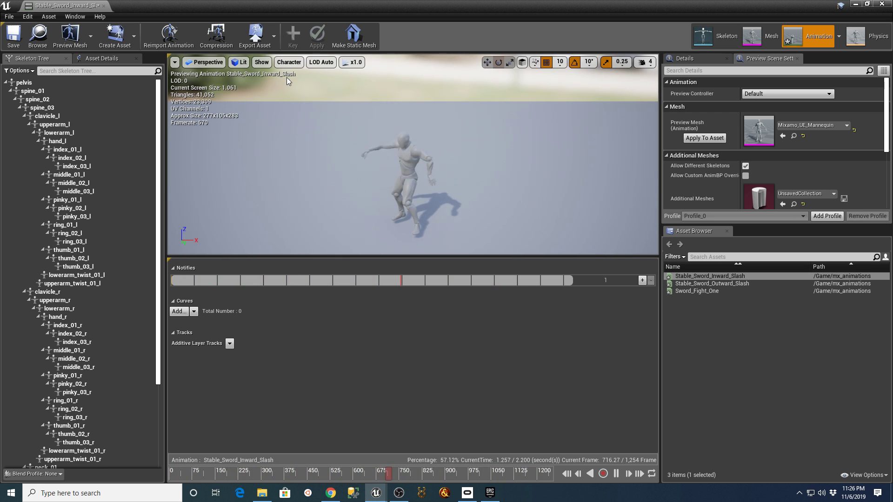
pyautogui.click(104, 6)
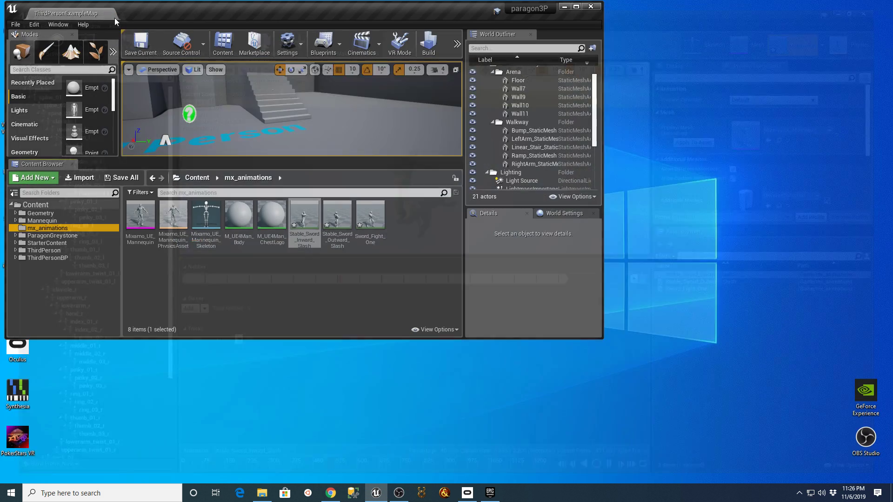
pyautogui.doubleClick(338, 220)
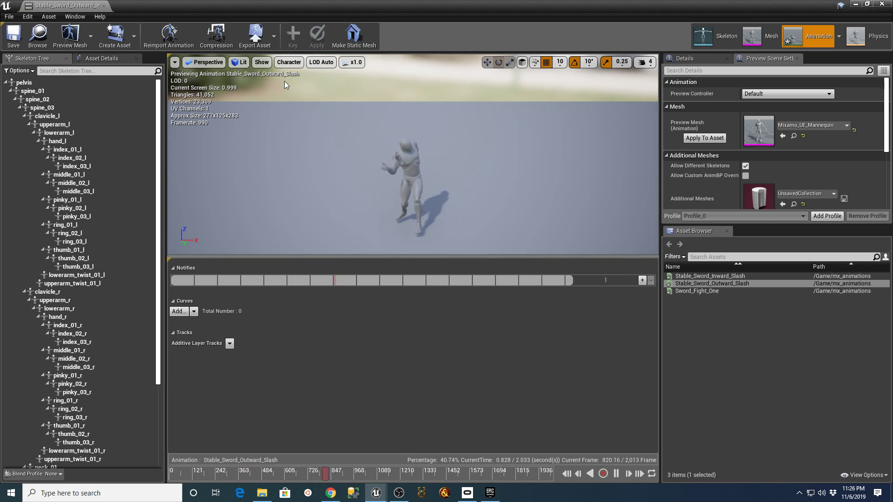
pyautogui.click(104, 5)
pyautogui.doubleClick(371, 218)
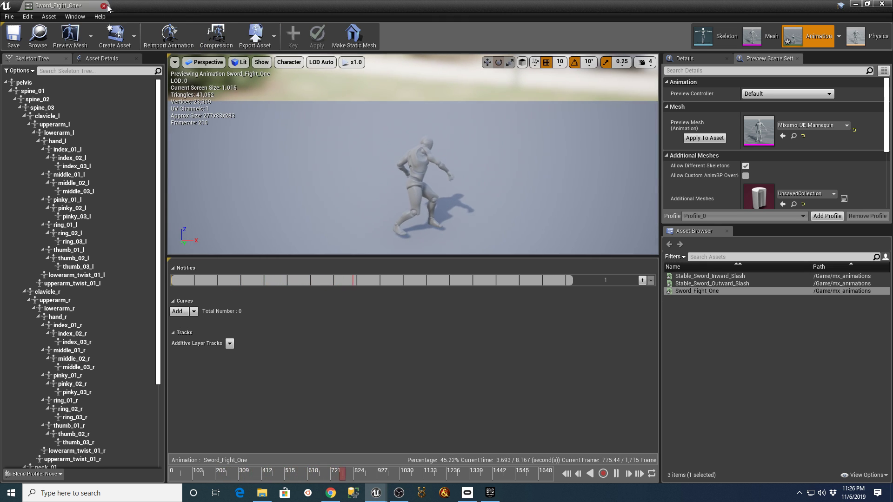
pyautogui.click(856, 4)
# Step: Save the current level and all three animation sequences
pyautogui.click(135, 46)
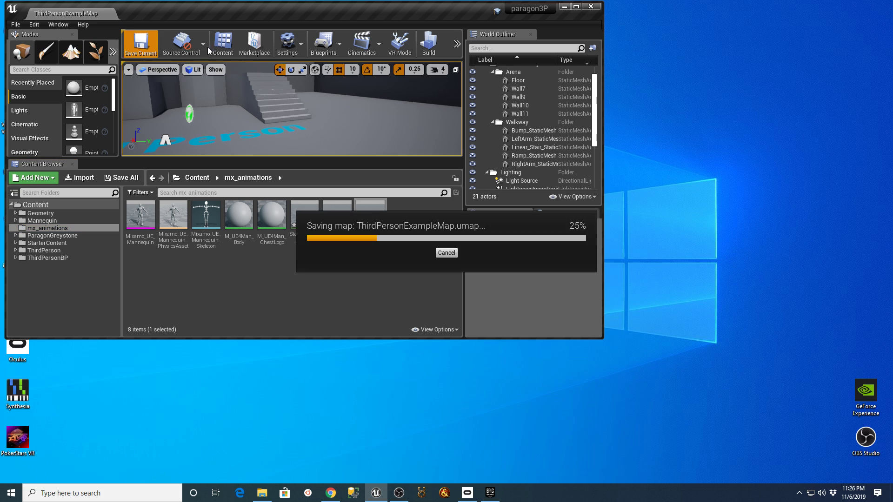
pyautogui.click(121, 178)
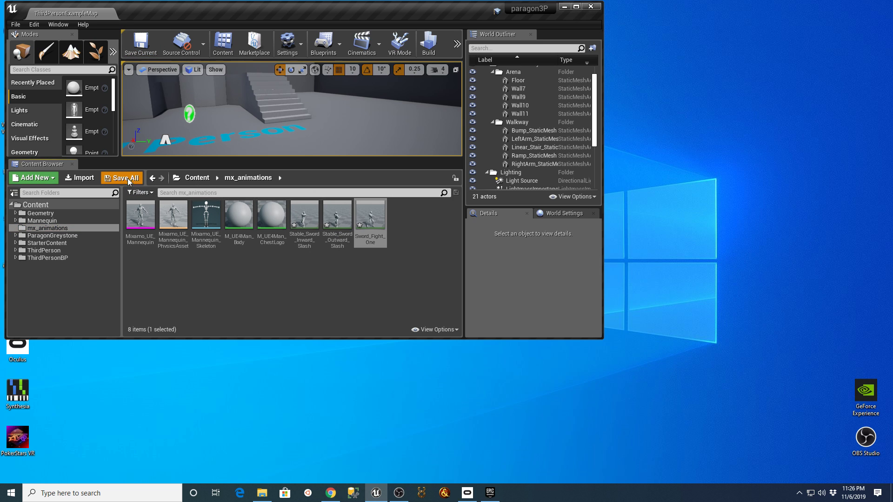
pyautogui.click(536, 331)
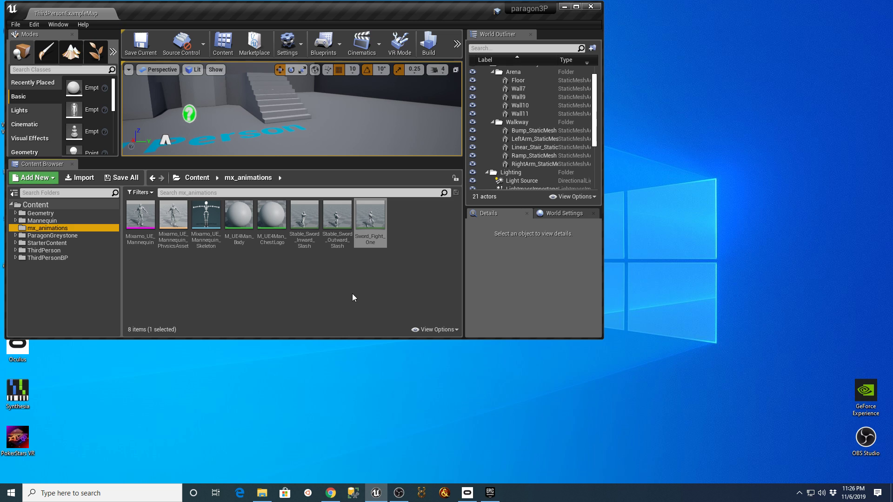
pyautogui.click(315, 294)
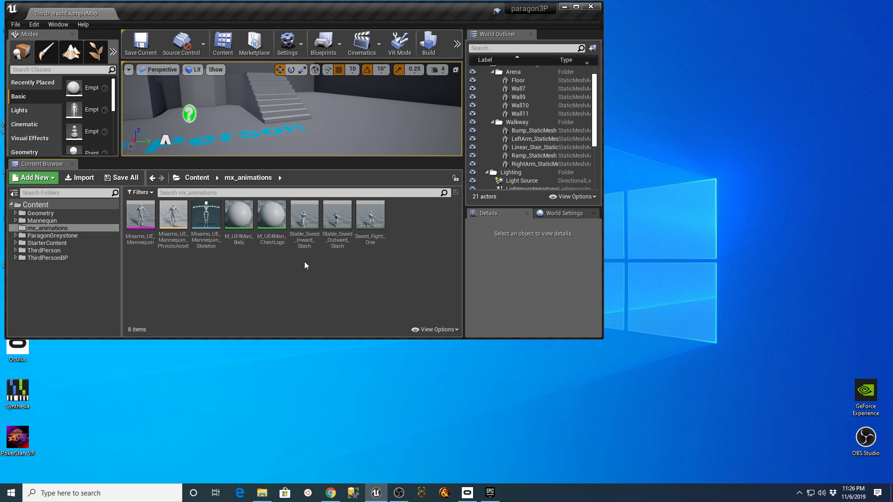
pyautogui.rightClick(309, 223)
pyautogui.moveTo(336, 234)
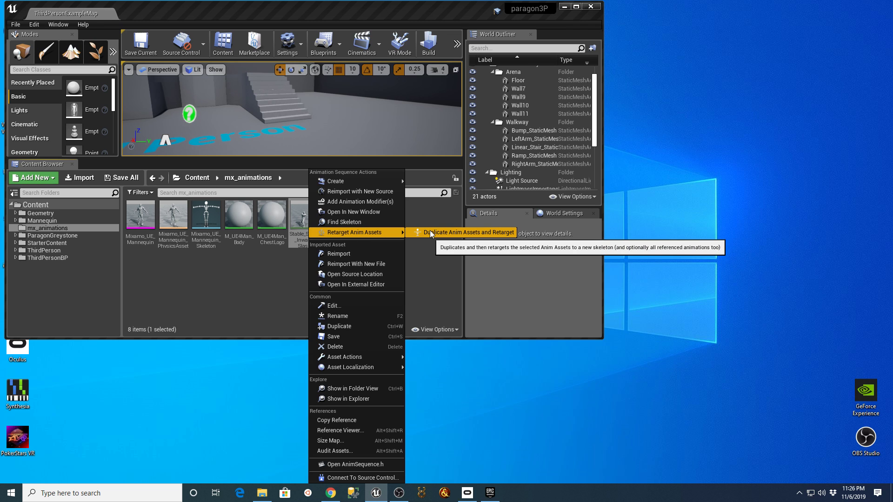
pyautogui.click(431, 232)
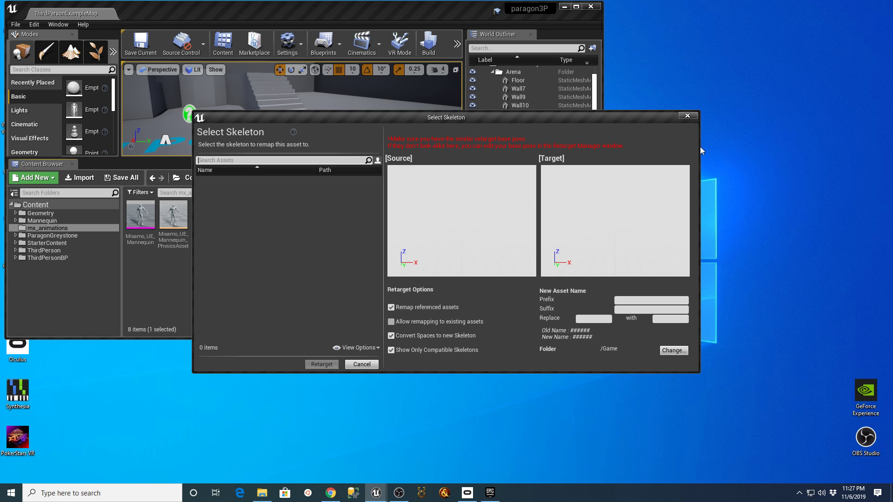
pyautogui.click(687, 115)
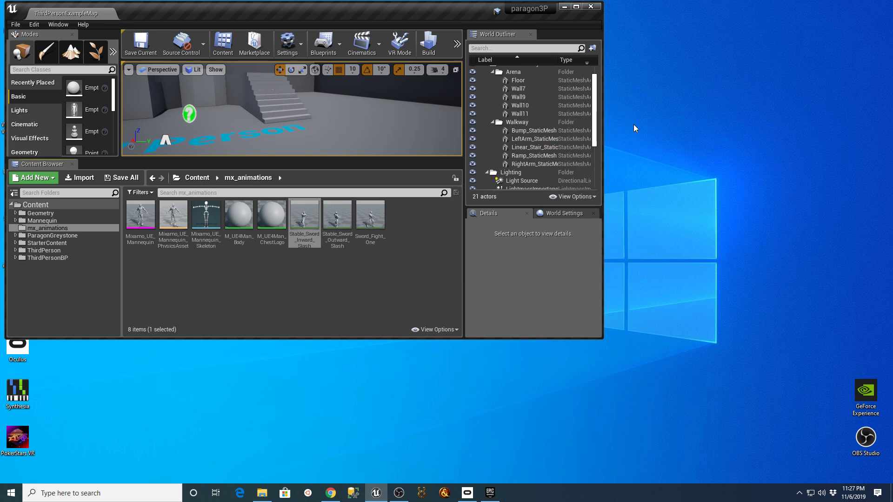
pyautogui.click(207, 230)
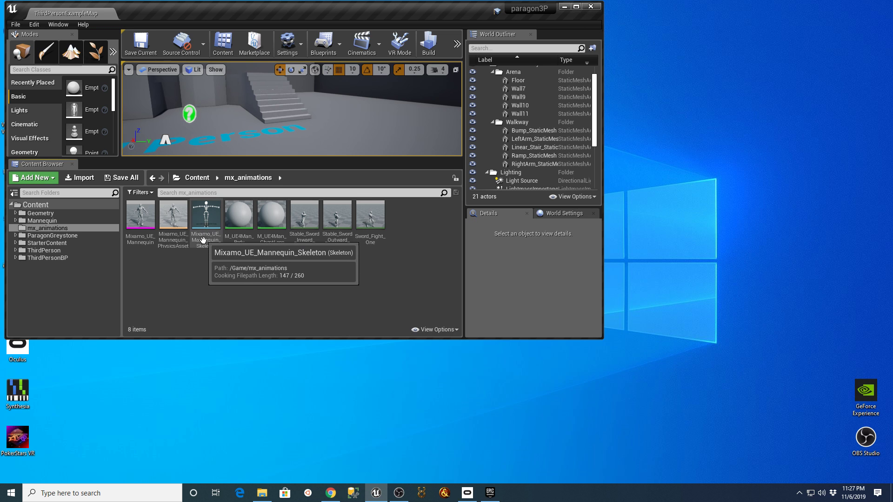
# Step: Set Mixamo_UE_Mannequin_Skeleton's retarget rig to Humanoid and apply it to the asset
pyautogui.doubleClick(206, 217)
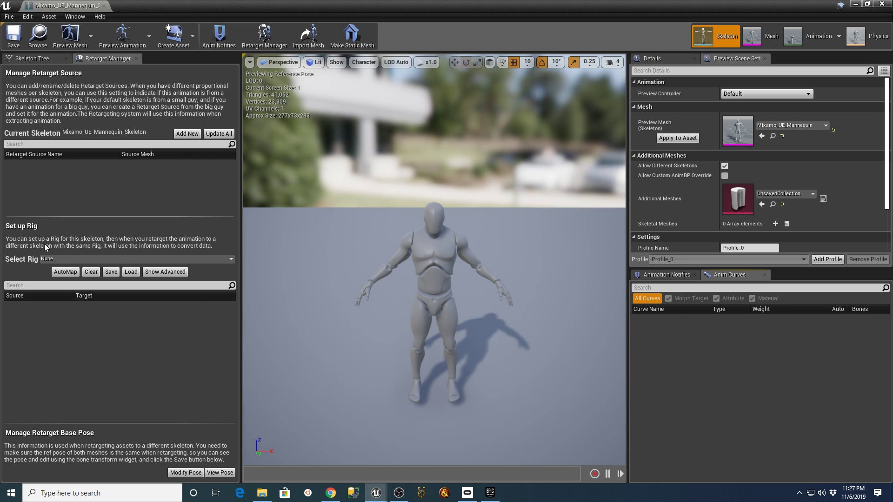
pyautogui.click(233, 261)
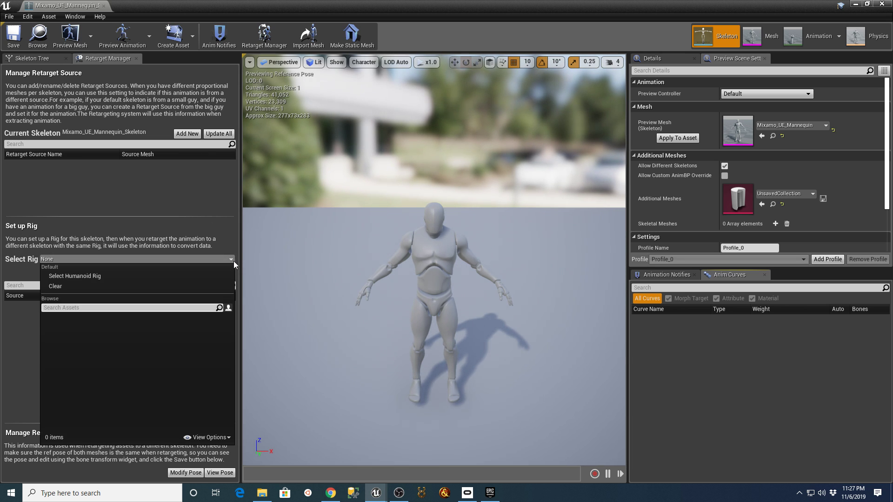
pyautogui.click(113, 276)
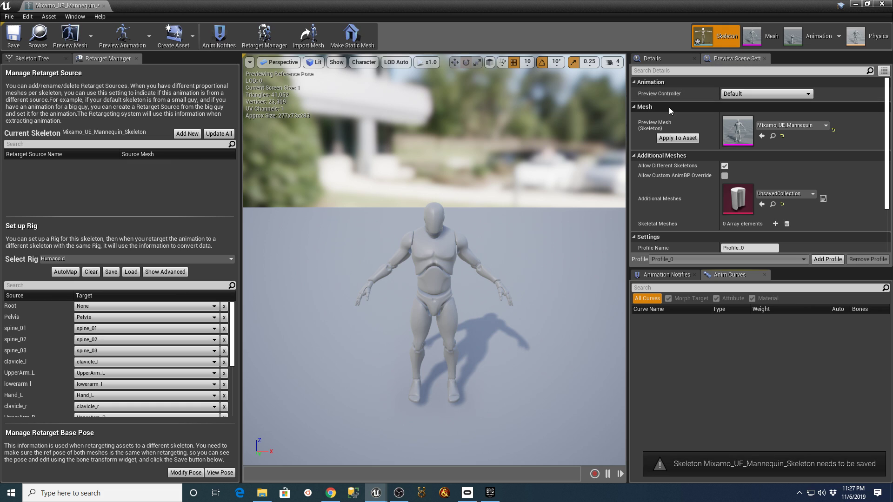
pyautogui.click(682, 138)
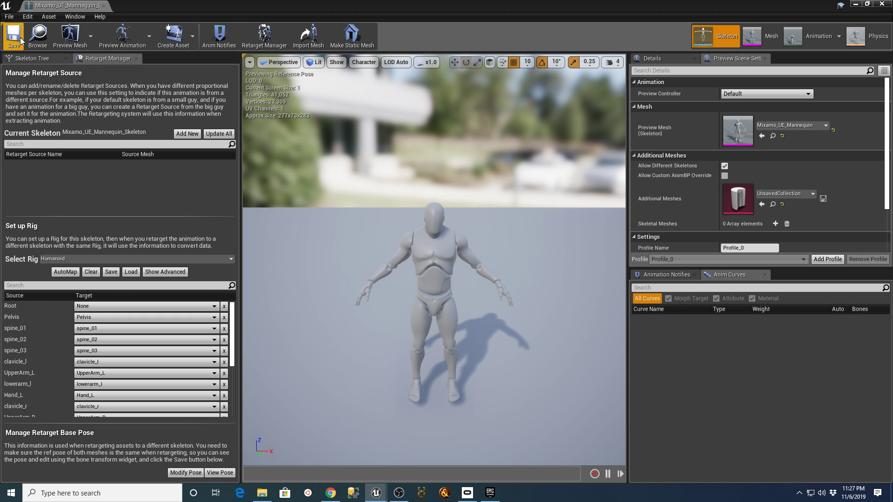
pyautogui.click(103, 7)
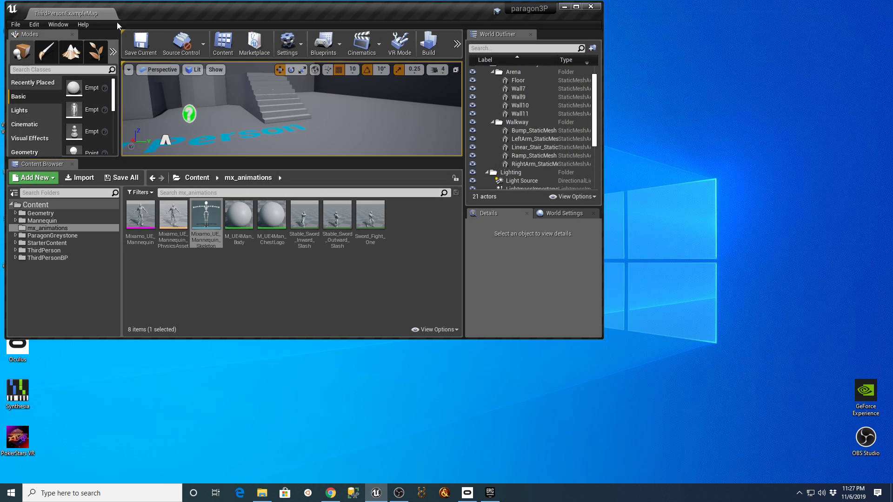
# Step: Browse to ParagonGreystone > Characters > Heroes > Greystone > Meshes in the Content Browser
pyautogui.click(14, 235)
pyautogui.click(27, 238)
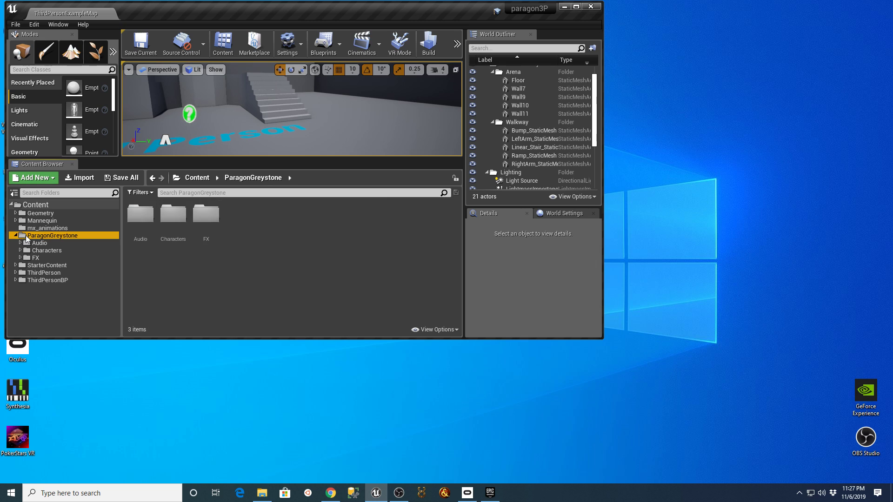
pyautogui.click(33, 251)
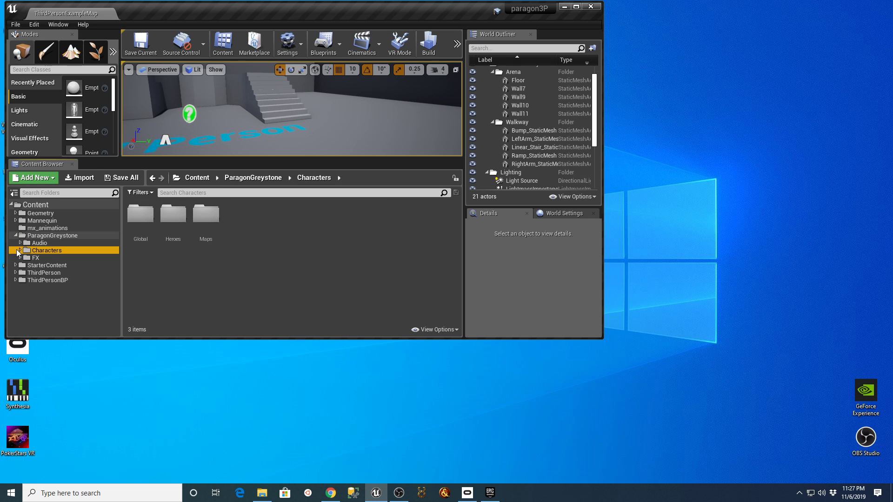
pyautogui.click(20, 251)
pyautogui.click(36, 266)
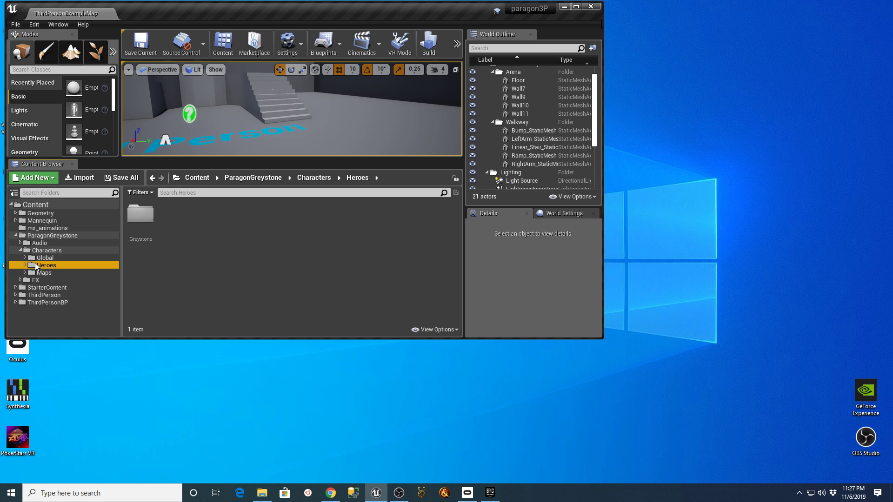
pyautogui.click(25, 265)
pyautogui.click(44, 274)
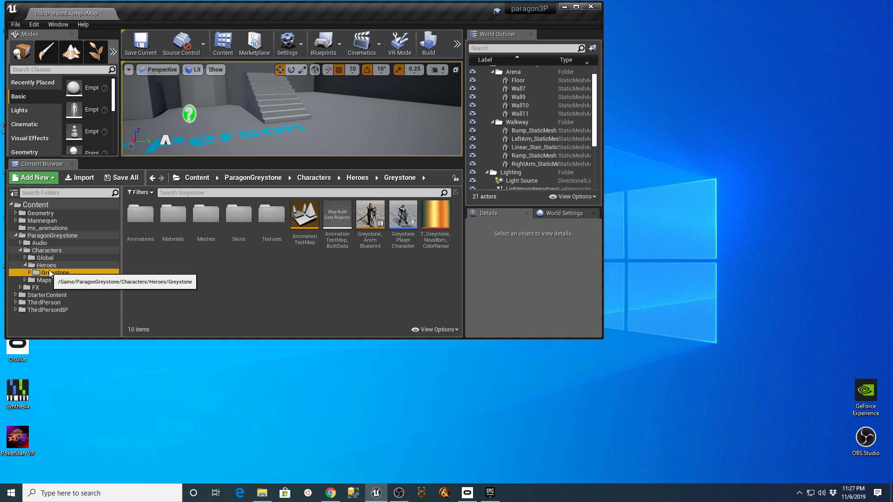
pyautogui.doubleClick(206, 215)
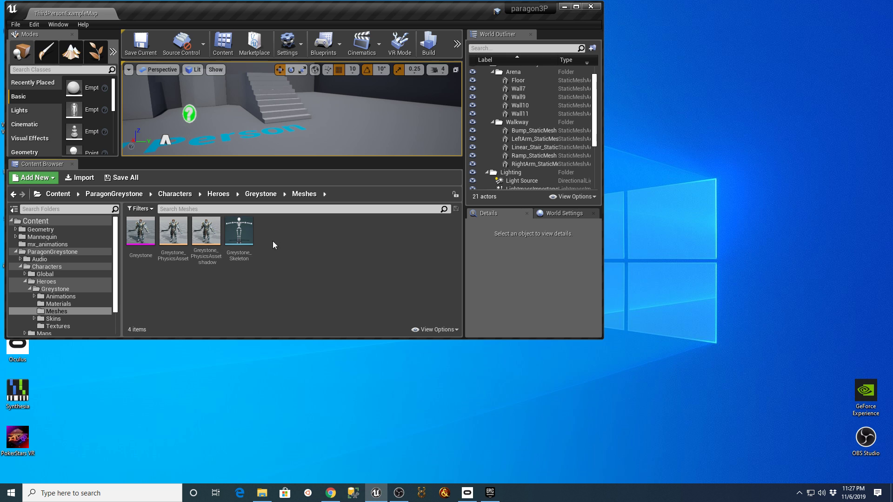
# Step: Set Greystone_Skeleton's retarget rig to Humanoid and save the skeleton
pyautogui.click(235, 237)
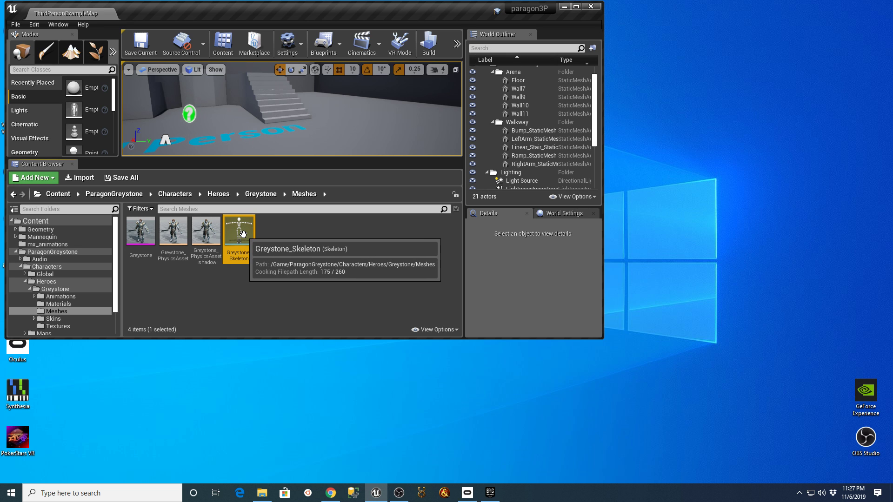
pyautogui.doubleClick(244, 235)
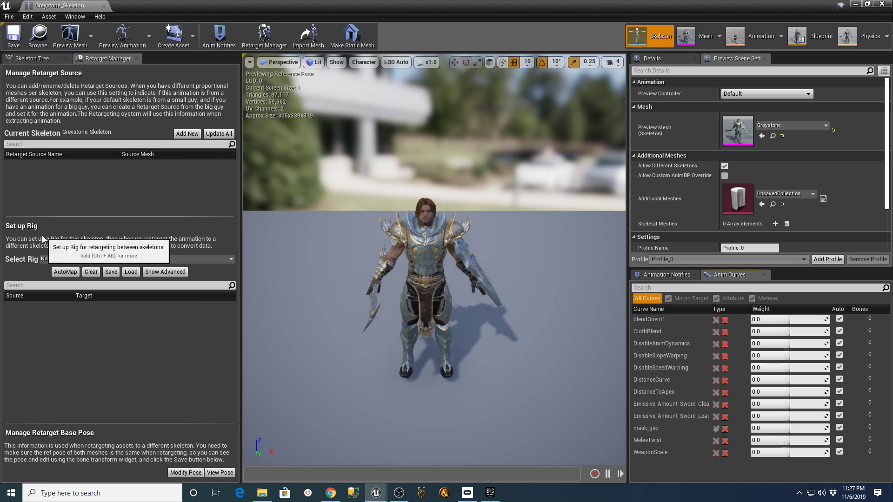
pyautogui.click(230, 257)
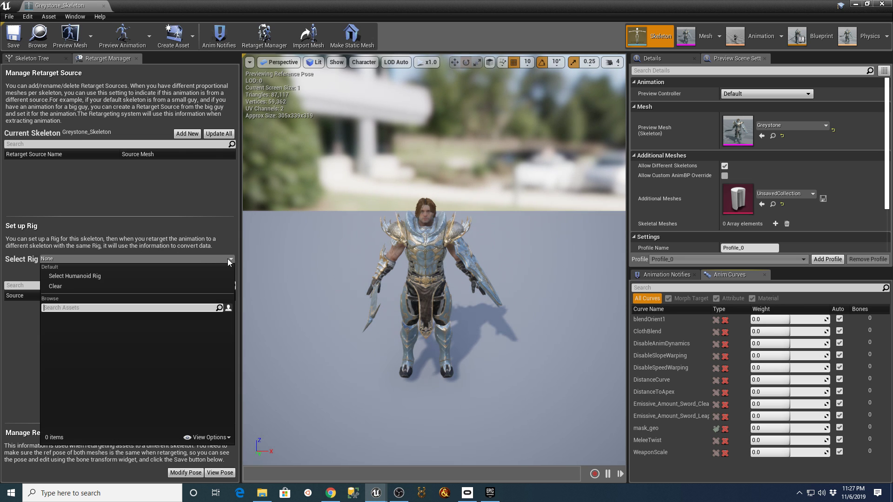
pyautogui.click(113, 278)
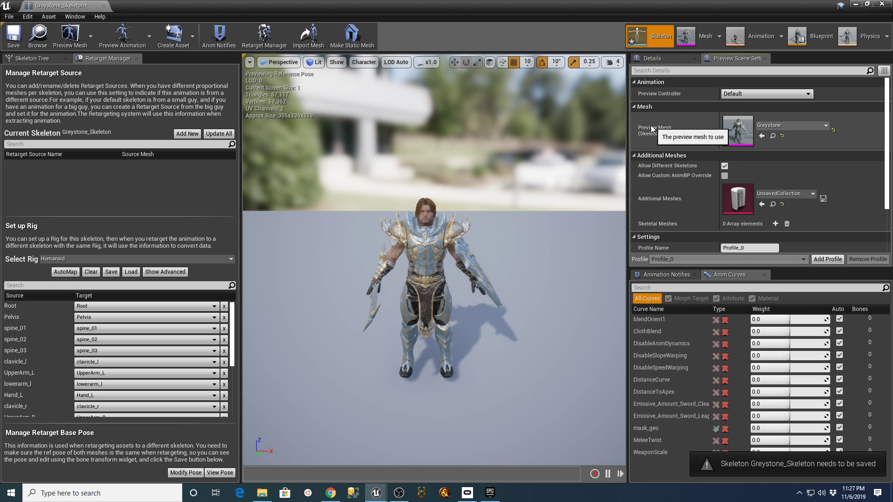
pyautogui.click(13, 37)
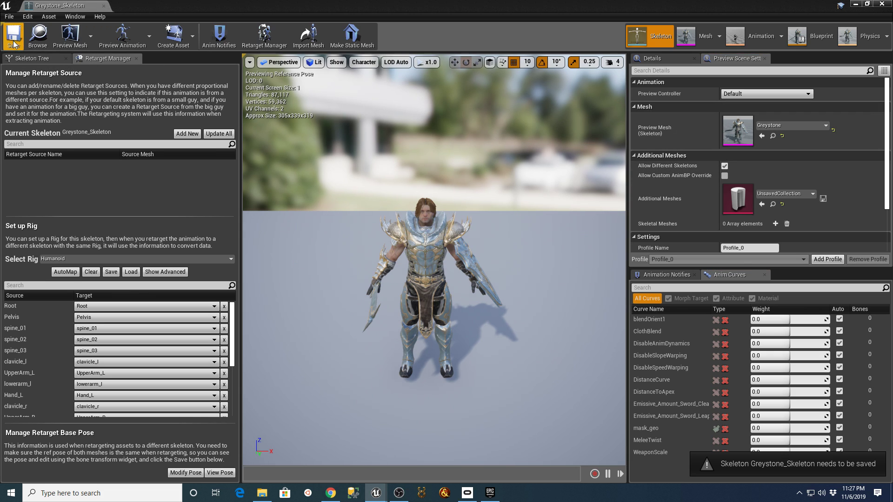
pyautogui.click(103, 6)
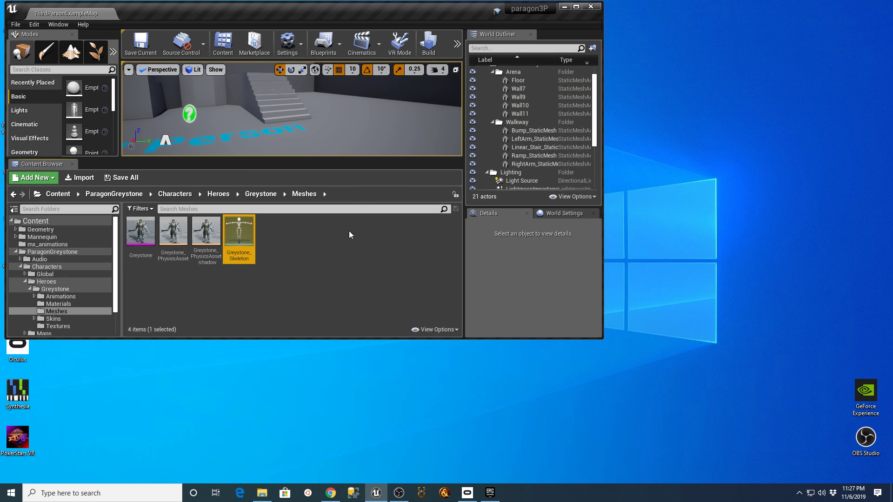
pyautogui.click(365, 295)
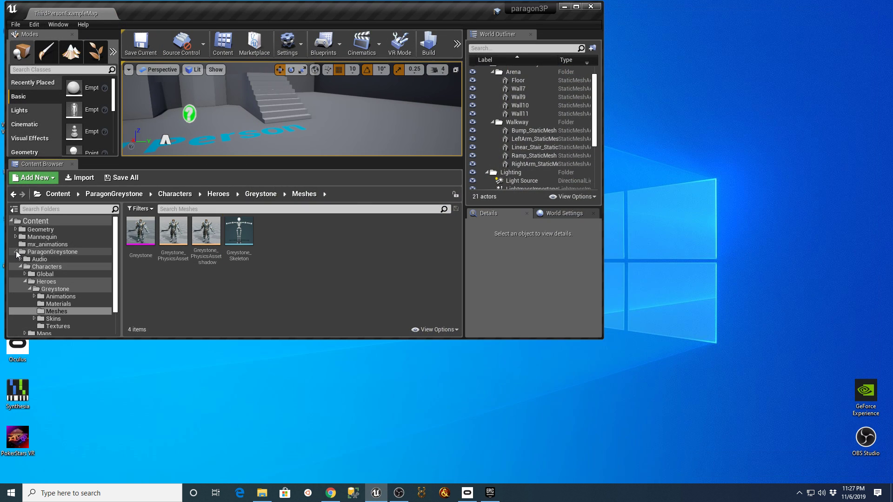
# Step: Duplicate and retarget Stable_Sword_Inward_Slash onto Greystone_Skeleton with the prefix mx_
pyautogui.click(20, 250)
pyautogui.click(15, 235)
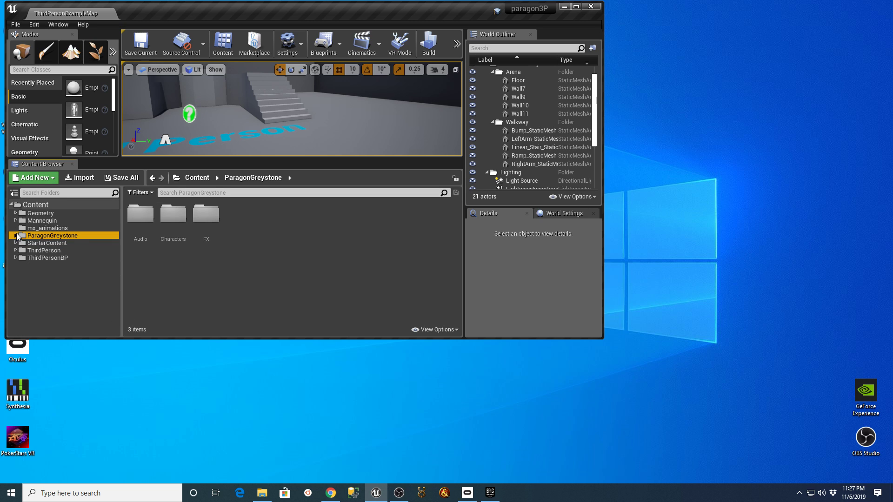
pyautogui.click(41, 229)
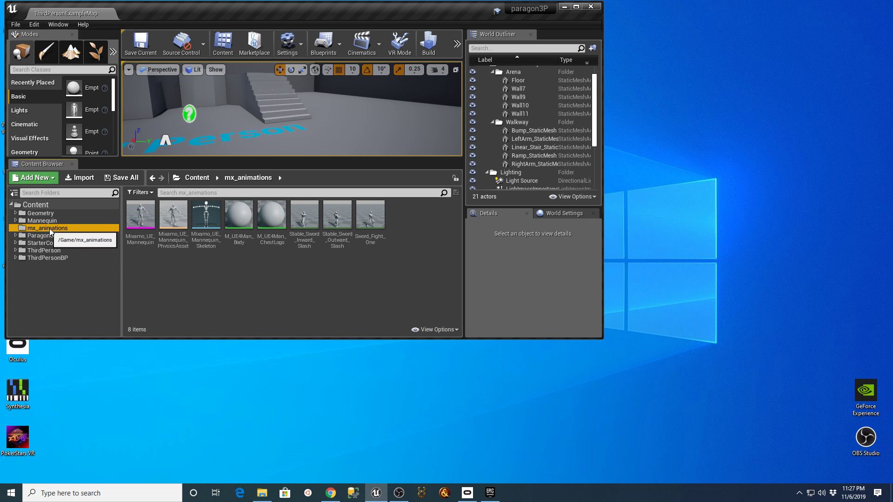
pyautogui.rightClick(303, 216)
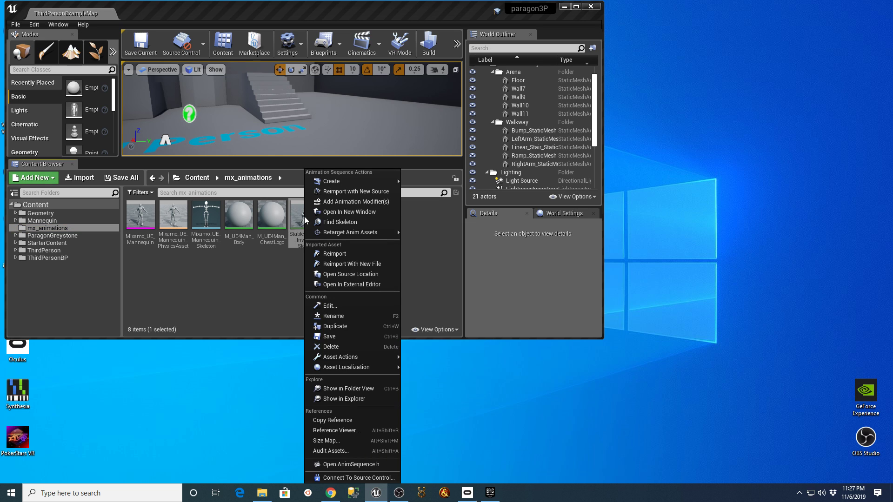
pyautogui.moveTo(344, 231)
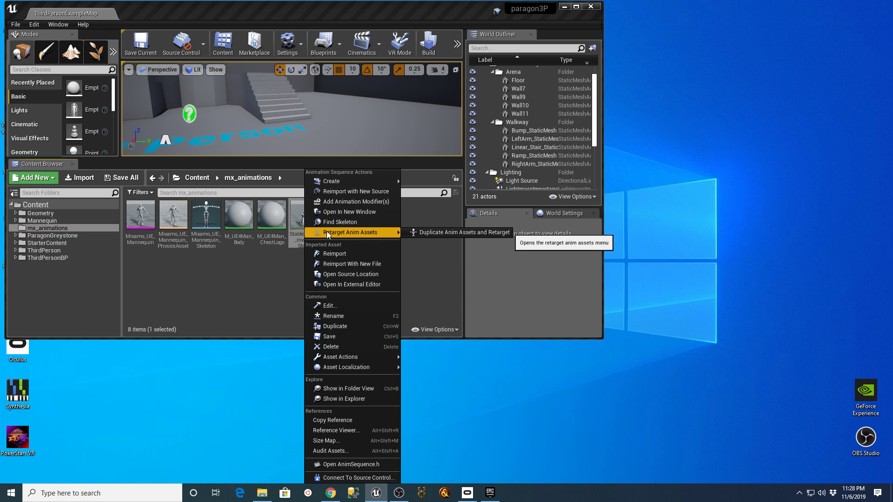
pyautogui.click(432, 234)
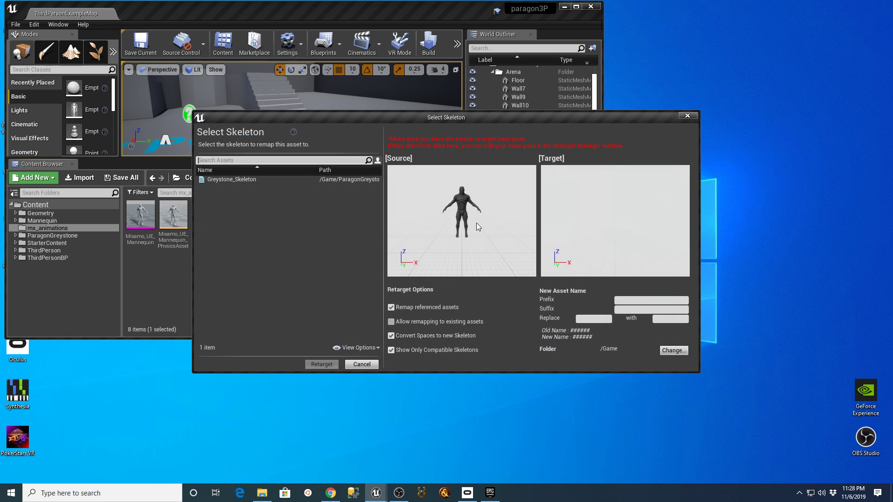
pyautogui.click(237, 179)
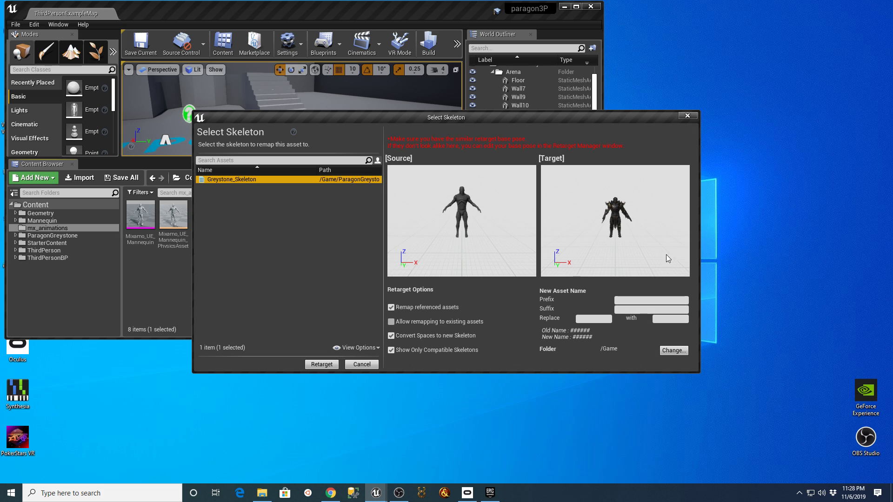
pyautogui.click(652, 302)
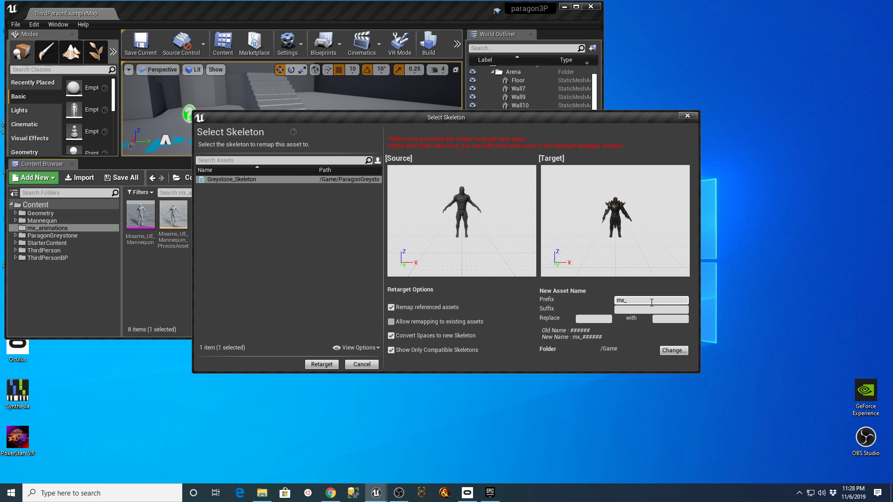
# Step: In the destination picker, expand ParagonGreystone > Characters > Heroes > Greystone > Animations
pyautogui.click(674, 351)
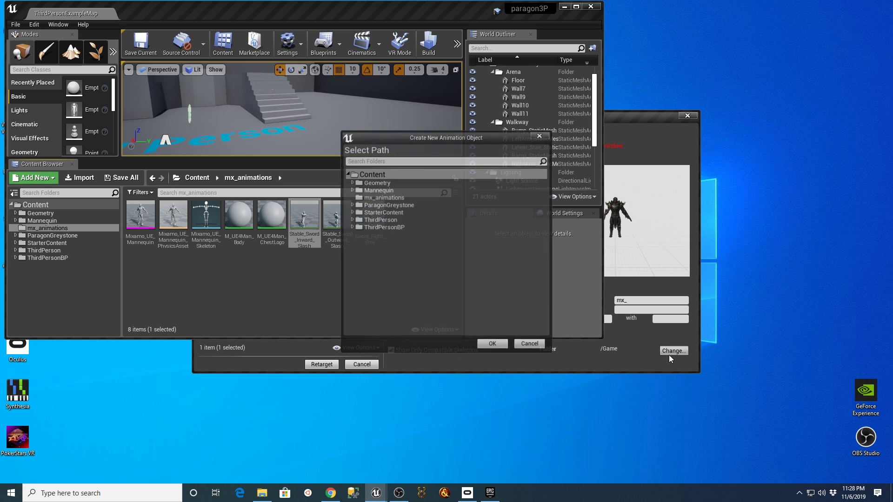
pyautogui.click(352, 204)
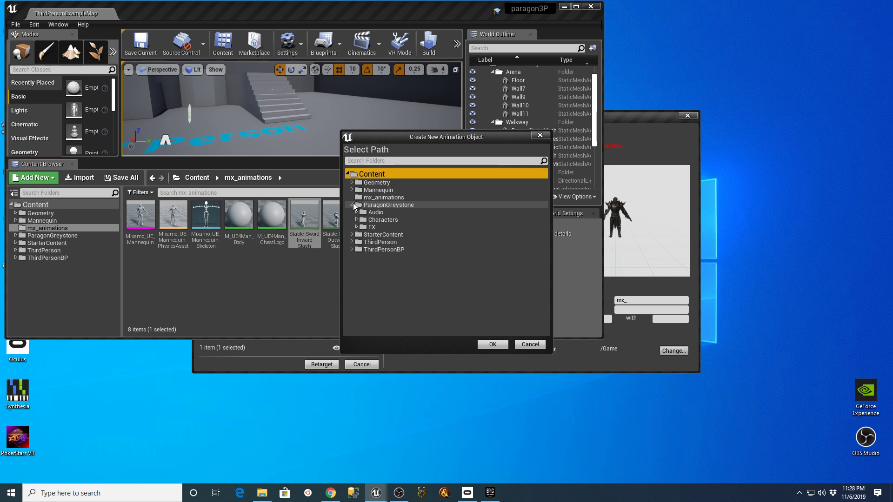
pyautogui.click(354, 204)
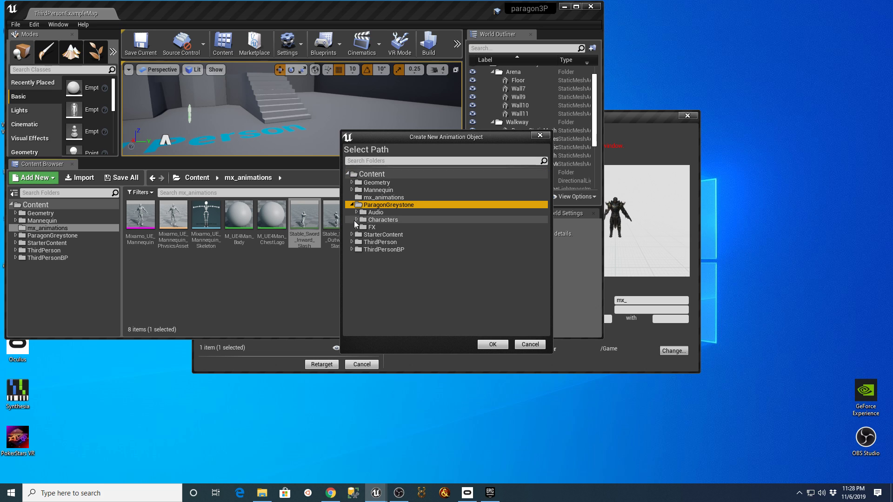
pyautogui.click(356, 219)
pyautogui.click(378, 220)
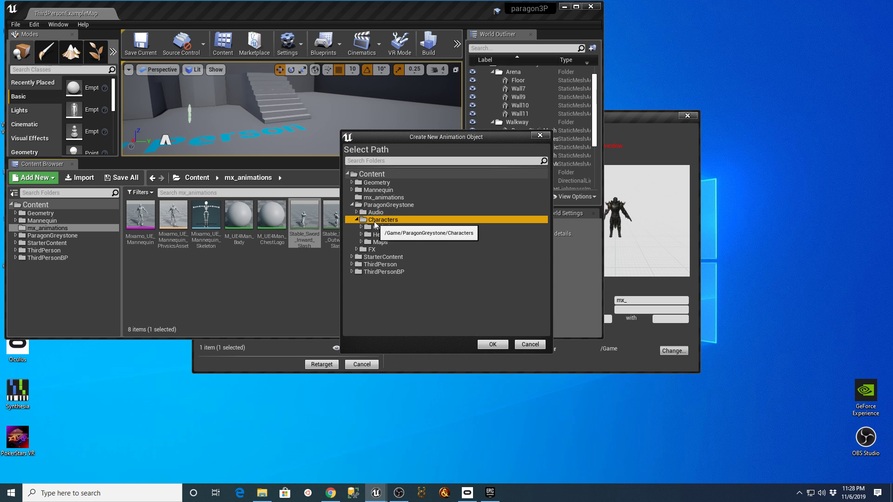
pyautogui.click(361, 234)
pyautogui.click(373, 242)
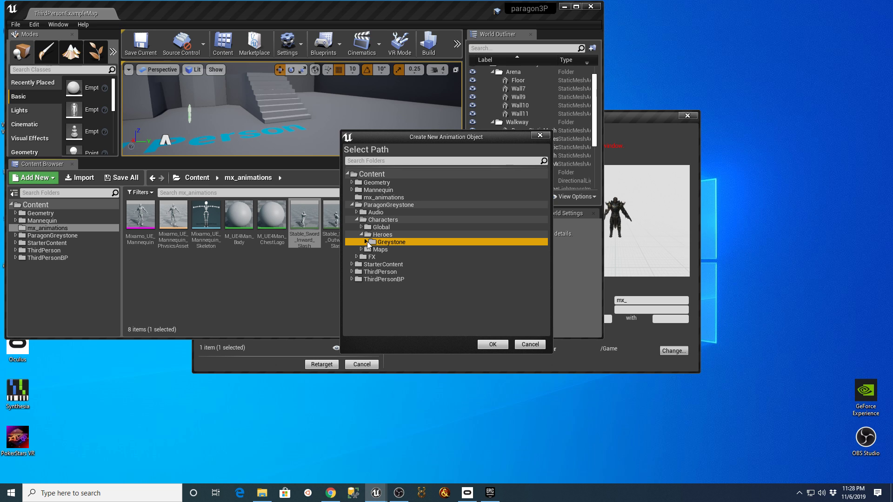
pyautogui.click(367, 242)
pyautogui.click(381, 251)
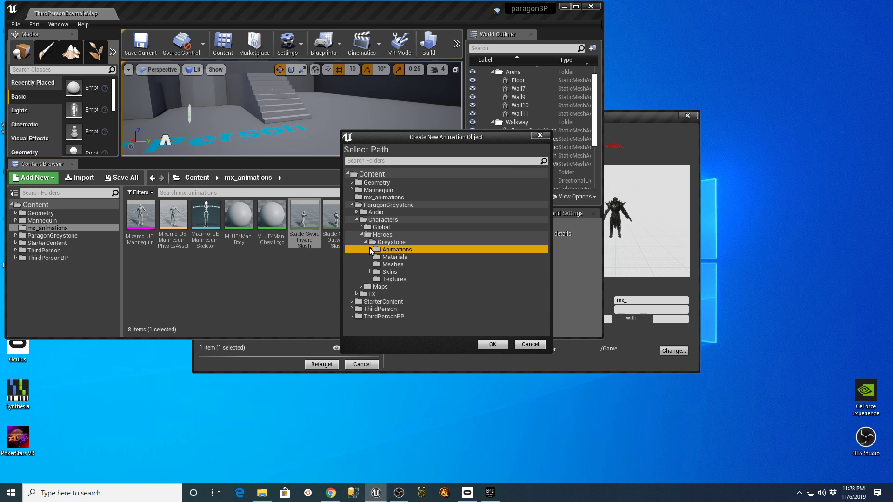
pyautogui.click(370, 250)
# Step: Create a Mixamo folder inside Animations and accept it as the destination
pyautogui.rightClick(396, 250)
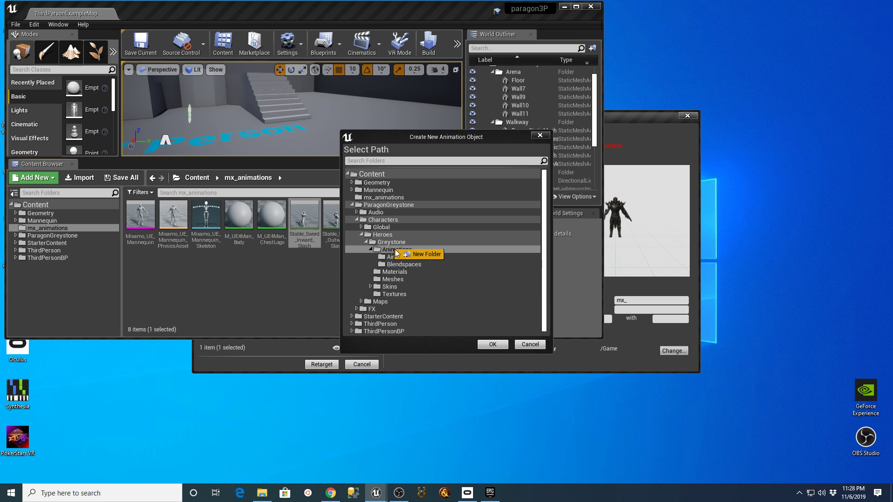
pyautogui.click(417, 254)
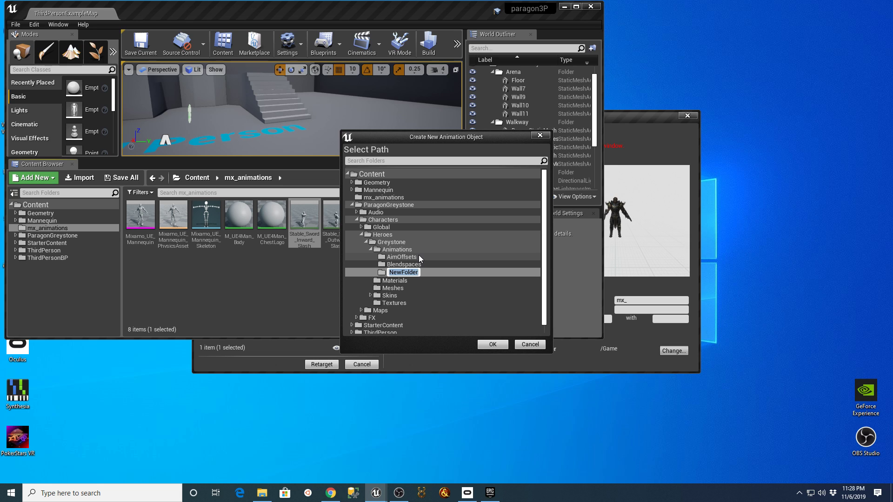
pyautogui.write('Mixamo')
pyautogui.press('Return')
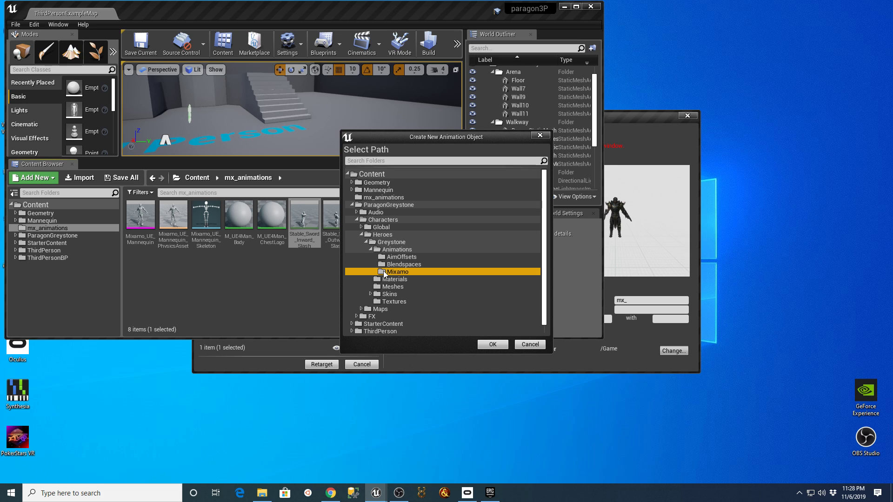
pyautogui.click(494, 345)
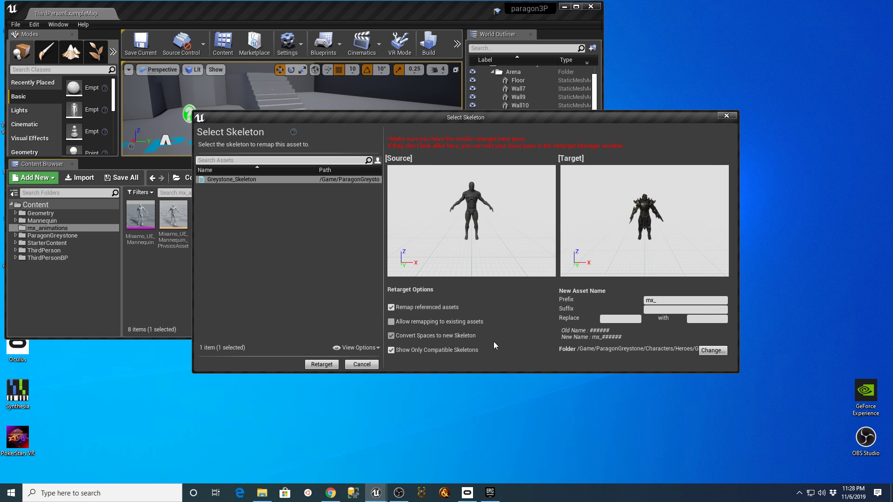
# Step: Retarget the inward slash into Mixamo, save the three modified assets, and preview mx_Stable_Sword_Inward_Slash
pyautogui.click(321, 365)
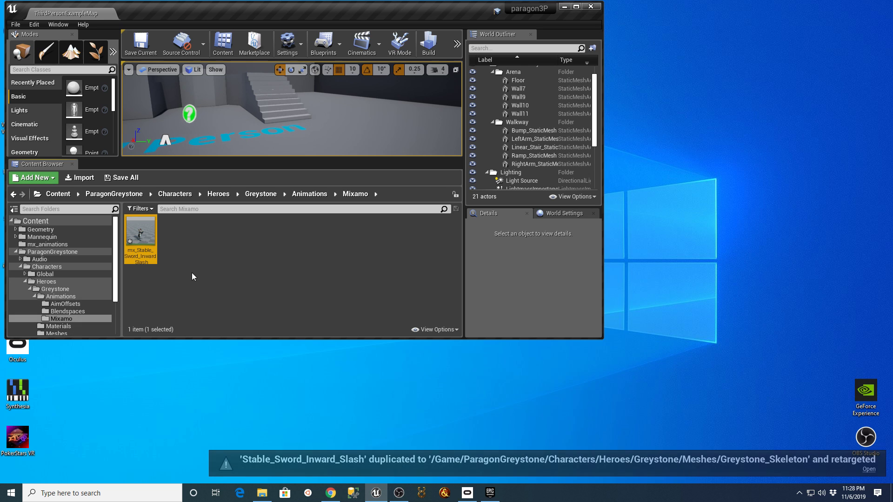
pyautogui.click(122, 178)
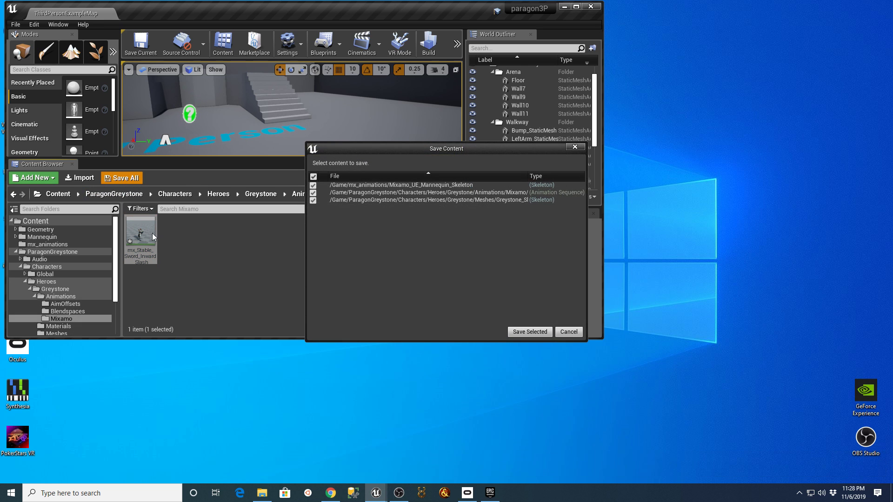
pyautogui.click(530, 332)
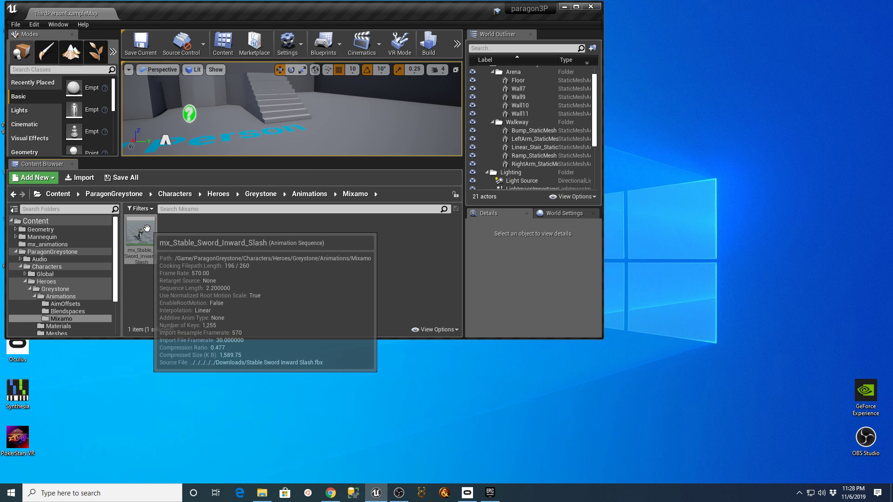
pyautogui.doubleClick(138, 240)
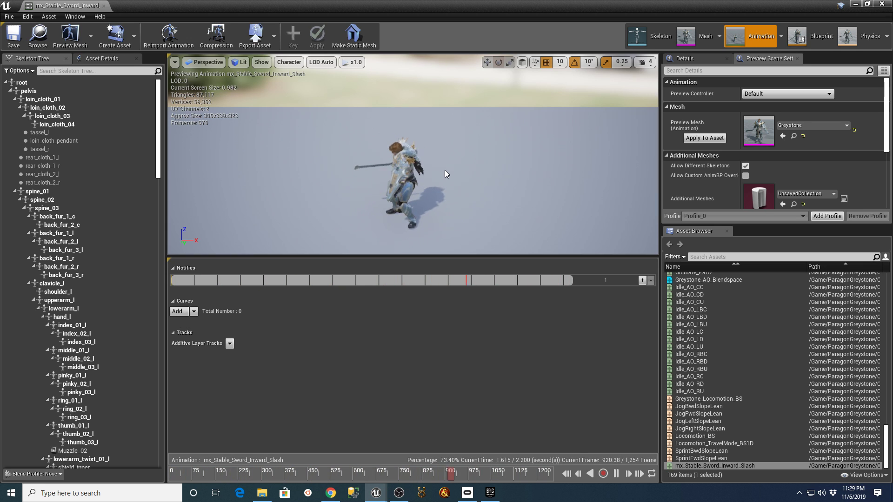
pyautogui.click(103, 6)
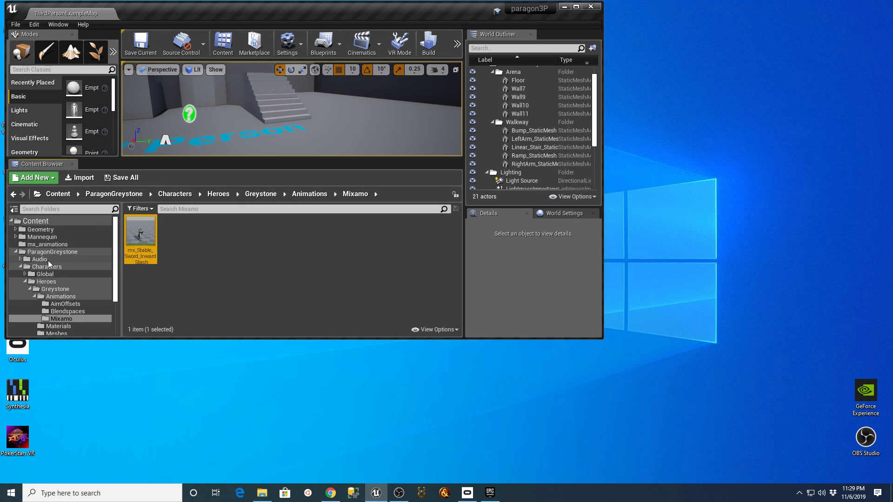
# Step: Select Stable_Sword_Outward_Slash and Sword_Fight_One and duplicate-retarget them to Greystone_Skeleton
pyautogui.click(46, 245)
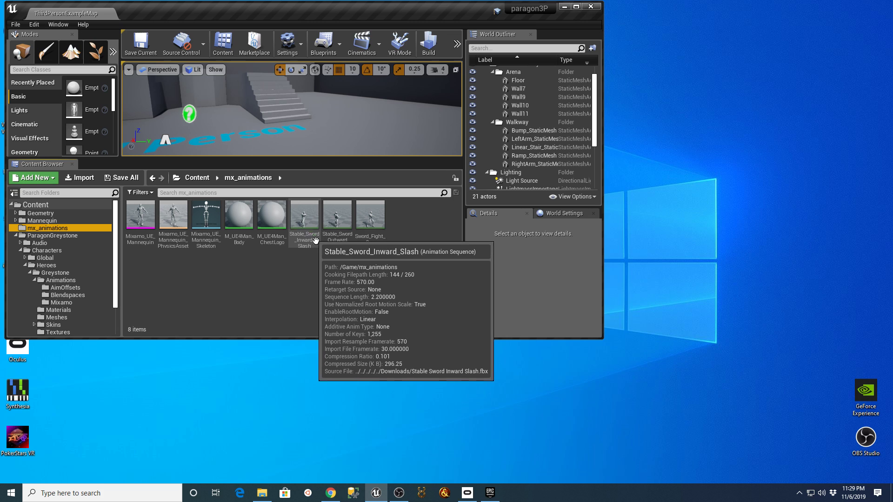
pyautogui.click(339, 218)
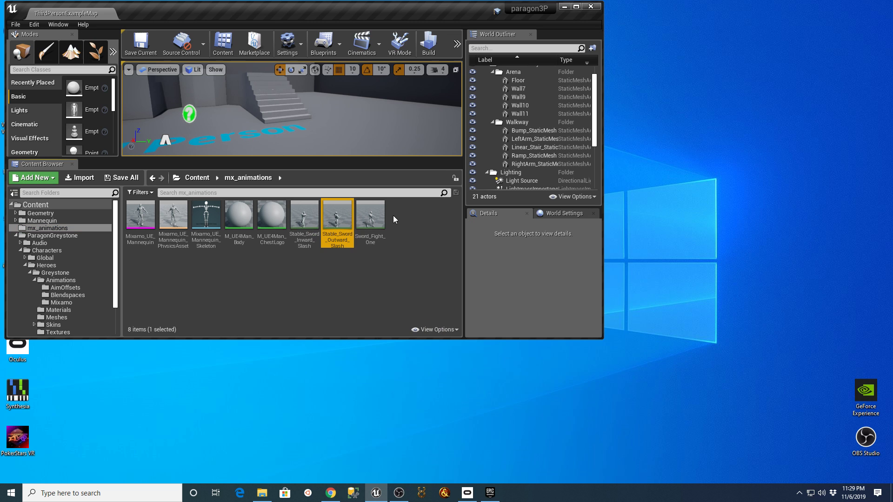
pyautogui.keyDown('ctrl'); pyautogui.click(371, 214); pyautogui.keyUp('ctrl')
pyautogui.rightClick(370, 208)
pyautogui.moveTo(399, 231)
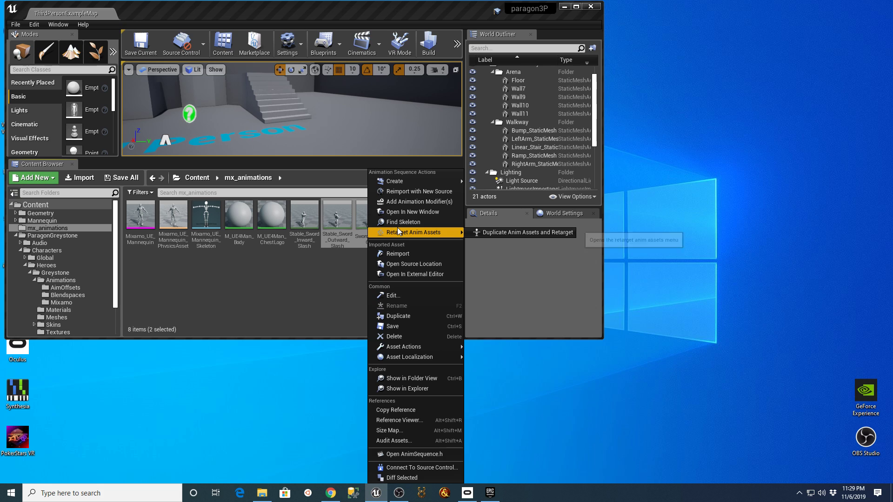
pyautogui.click(505, 233)
pyautogui.click(236, 180)
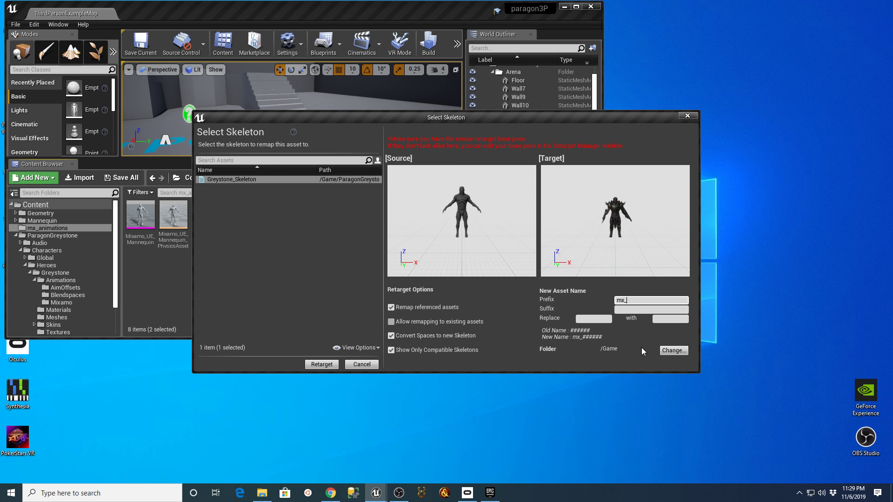
# Step: Set the destination to ParagonGreystone/Characters/Heroes/Greystone/Animations/Mixamo and run the retarget
pyautogui.click(675, 351)
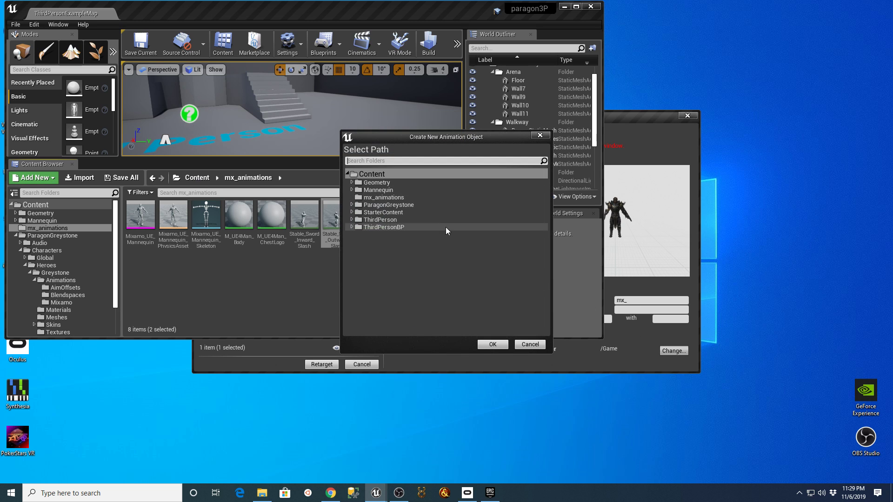
pyautogui.click(352, 205)
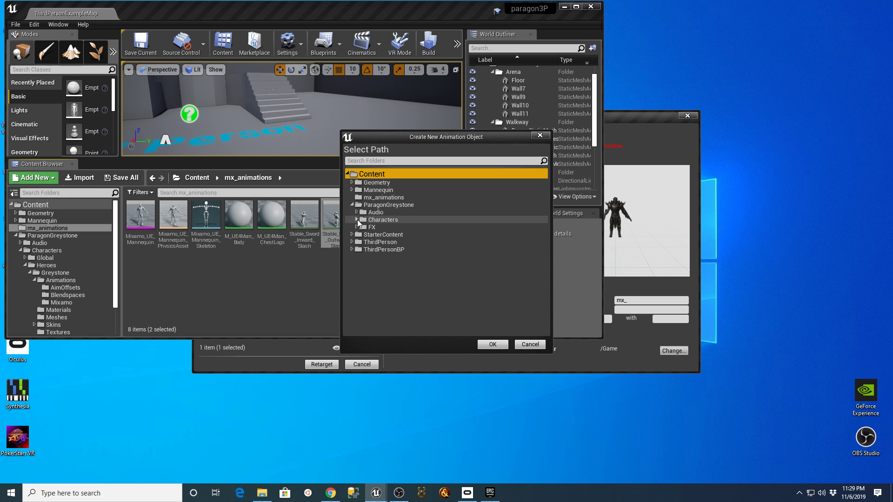
pyautogui.click(357, 220)
pyautogui.click(361, 235)
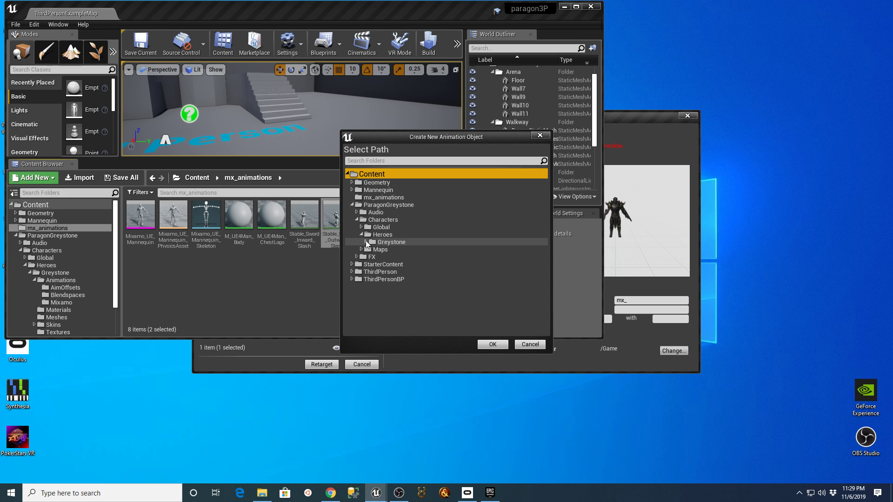
pyautogui.click(366, 242)
pyautogui.click(371, 250)
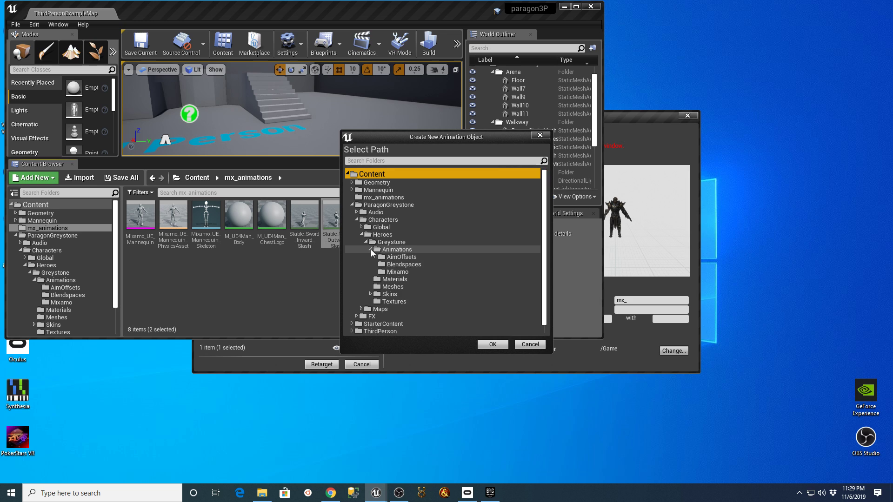
pyautogui.click(398, 271)
pyautogui.click(493, 345)
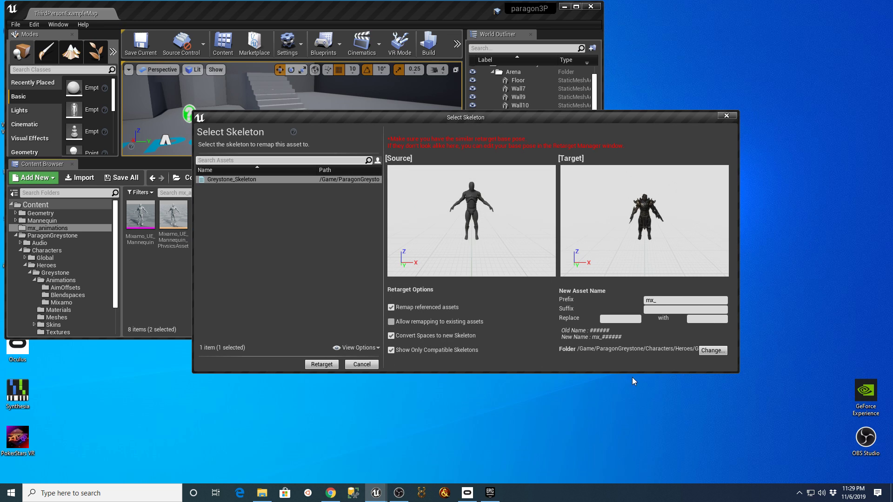
pyautogui.click(321, 364)
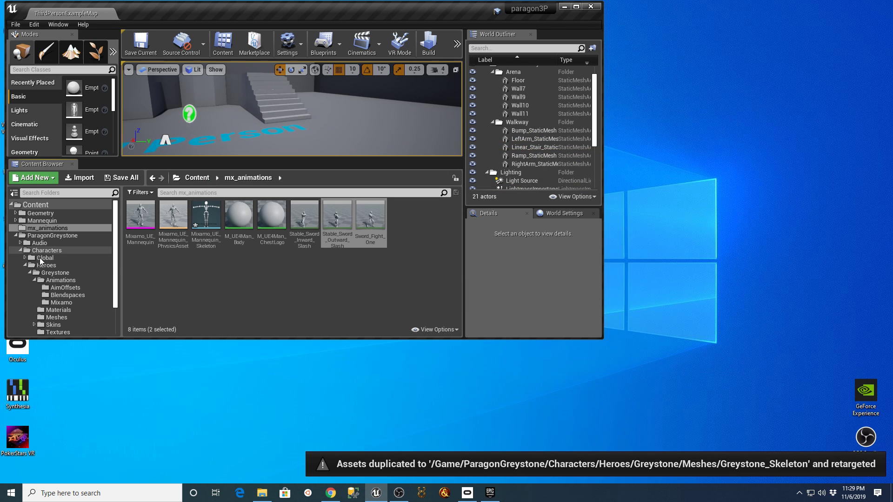
# Step: Open the Mixamo folder and save all the newly created animation assets
pyautogui.click(57, 303)
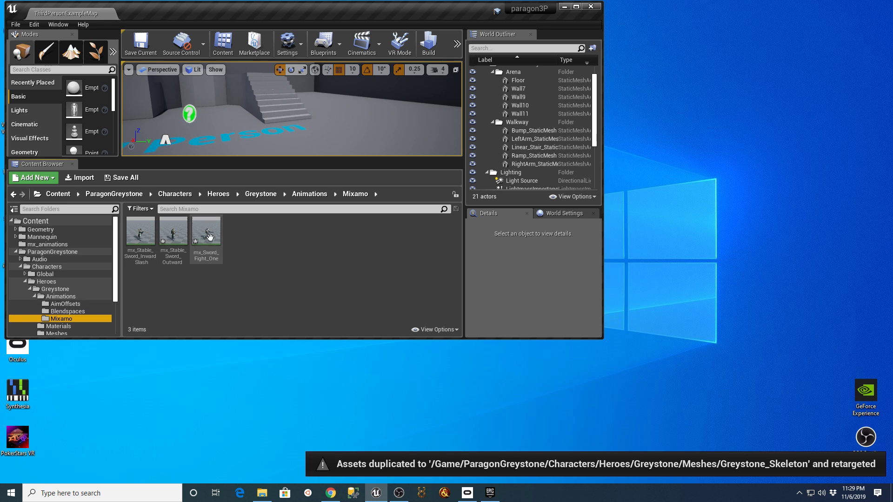
pyautogui.click(120, 179)
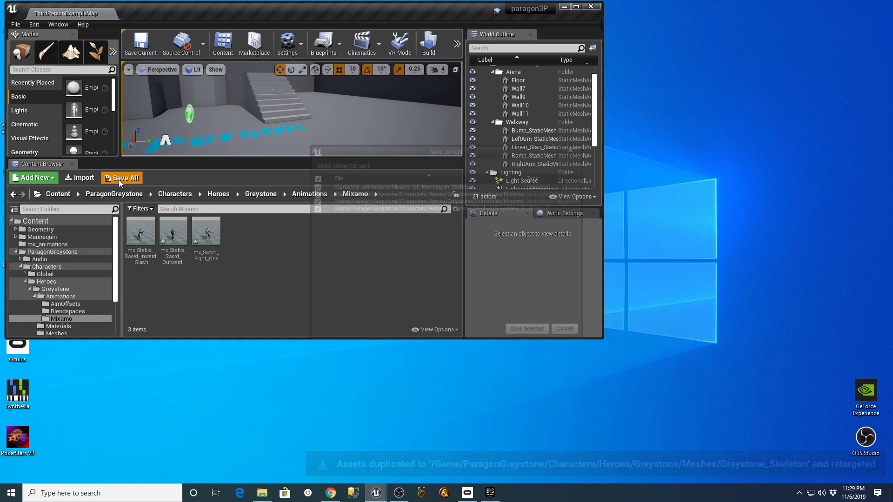
pyautogui.click(527, 328)
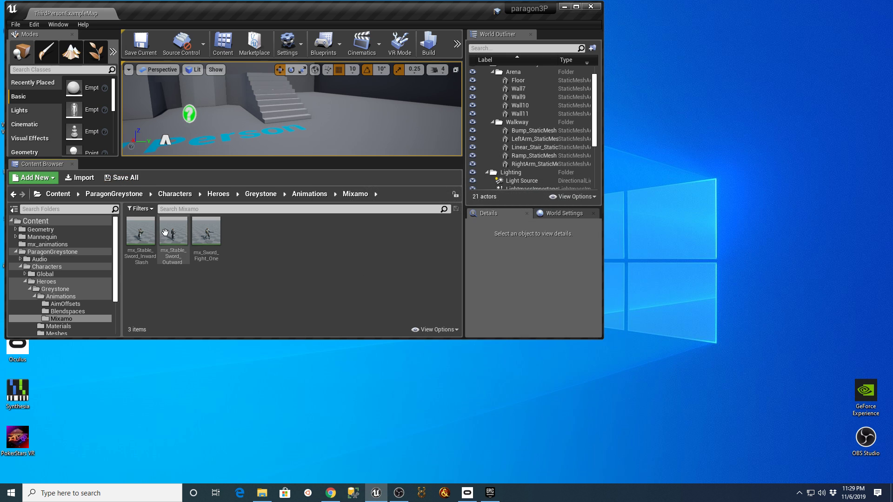
# Step: Preview mx_Stable_Sword_Outward_Slash playing on Greystone, then close the animation editor
pyautogui.doubleClick(165, 233)
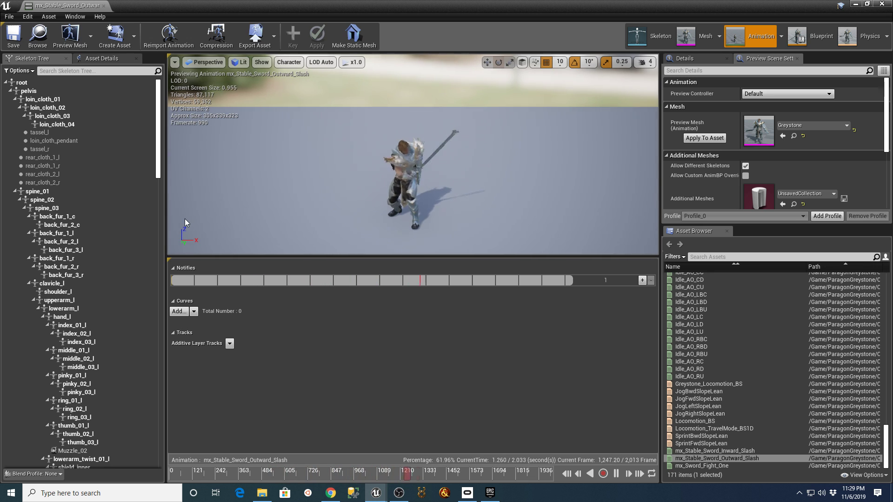
pyautogui.scroll(3, 430, 194)
pyautogui.scroll(-3, 430, 195)
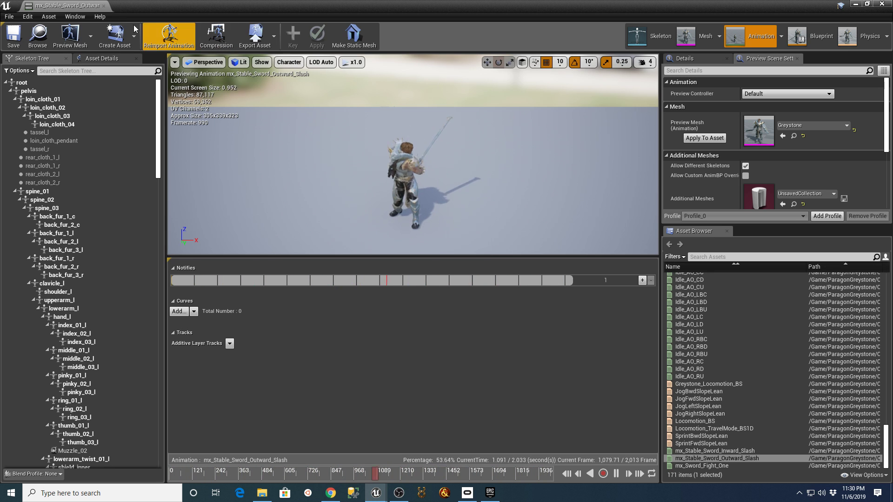
pyautogui.click(103, 5)
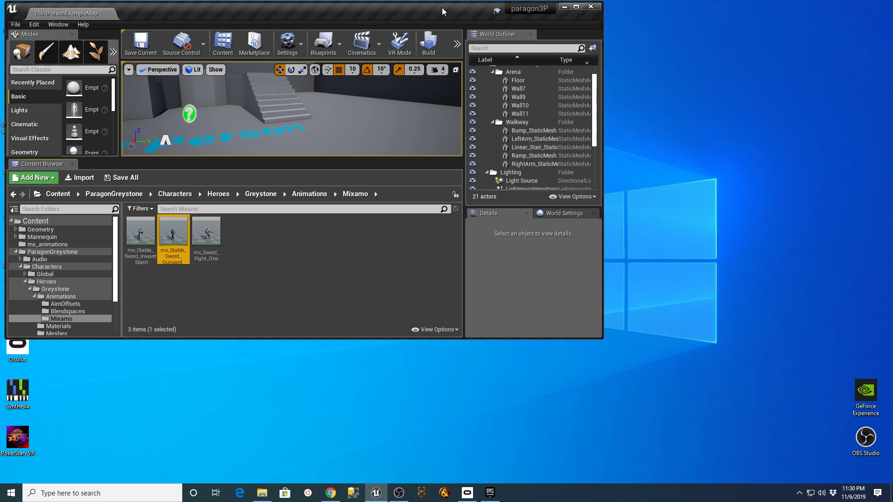
# Step: Maximize the editor, play-test Greystone's sword attacks, then stop and enlarge the Content Browser
pyautogui.click(580, 6)
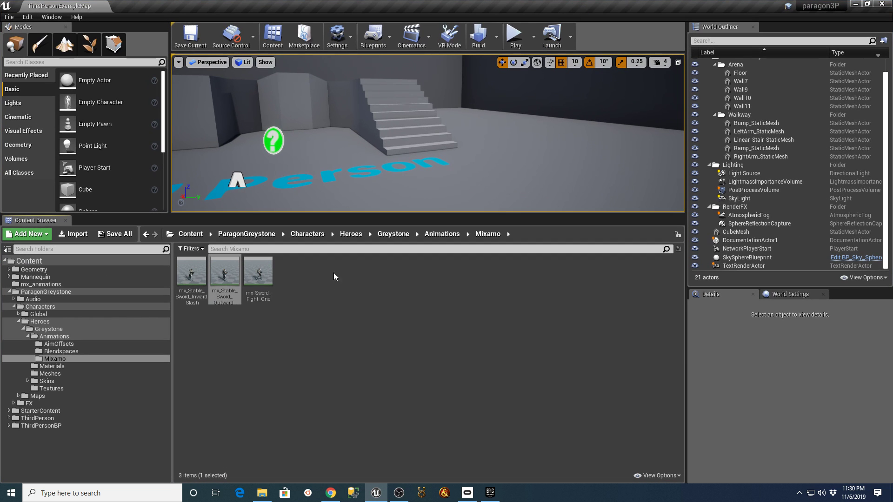
pyautogui.click(514, 35)
pyautogui.moveTo(465, 214); pyautogui.dragTo(479, 411)
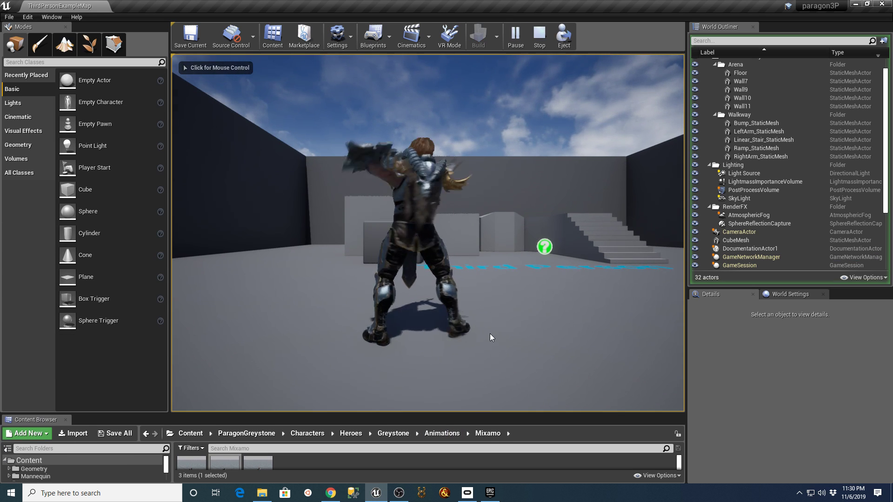
pyautogui.click(521, 323)
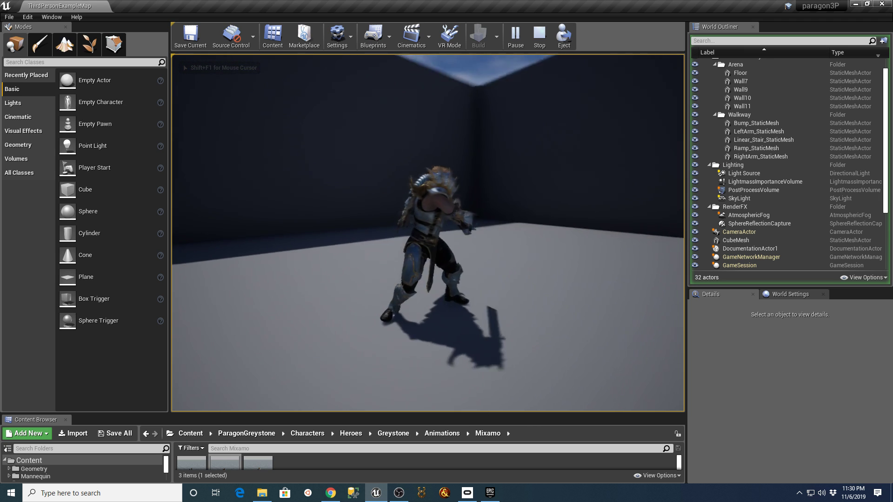
pyautogui.press('Escape')
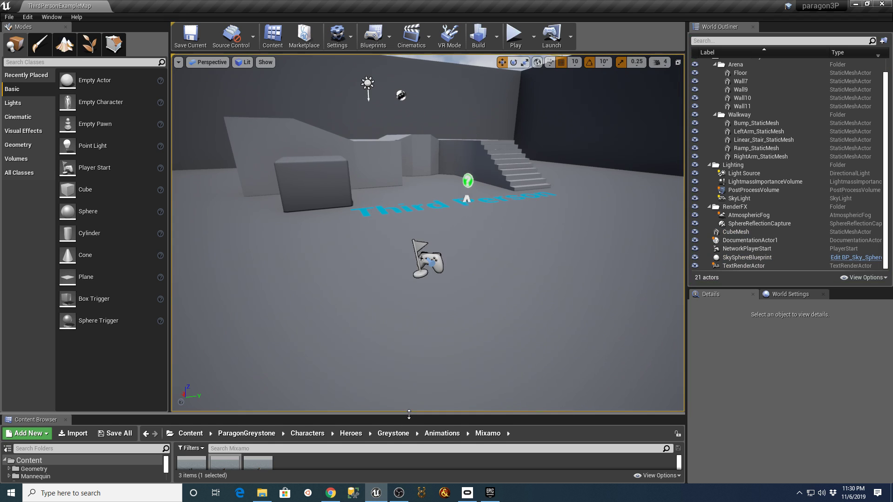
pyautogui.moveTo(401, 416); pyautogui.dragTo(401, 269)
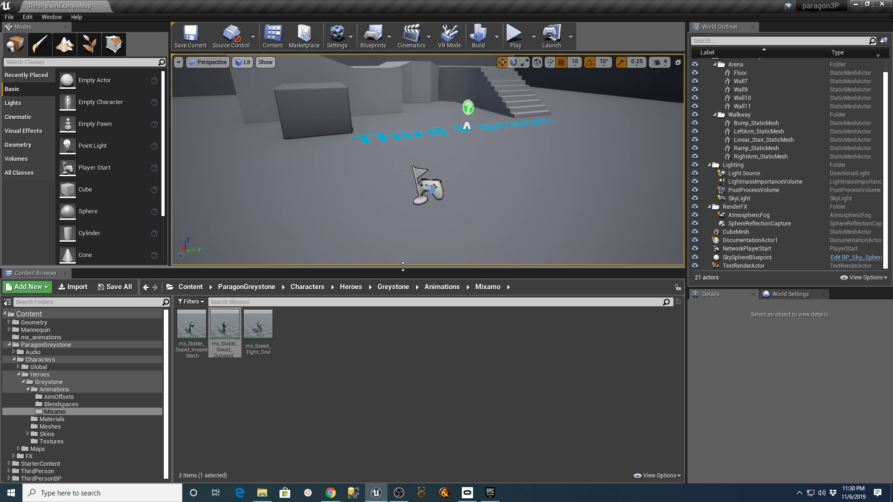
# Step: Open the GreystonePlayerCharacter blueprint from the Greystone folder
pyautogui.click(40, 382)
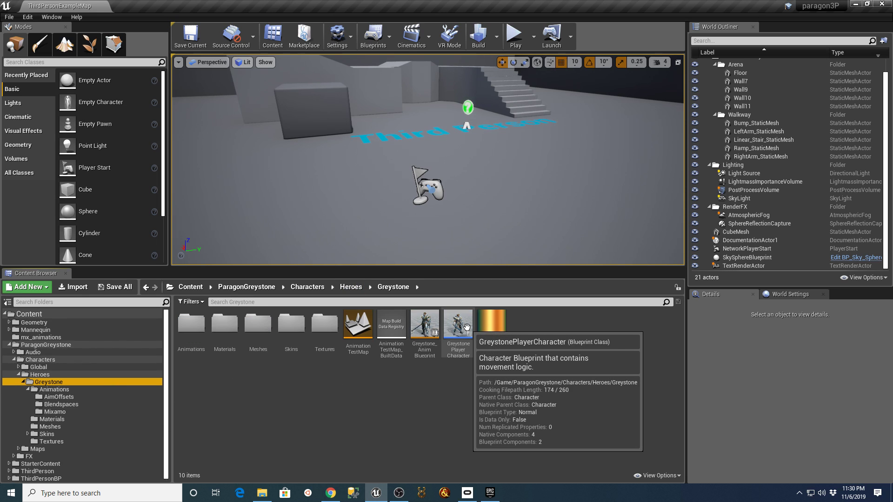
pyautogui.click(455, 345)
pyautogui.doubleClick(455, 346)
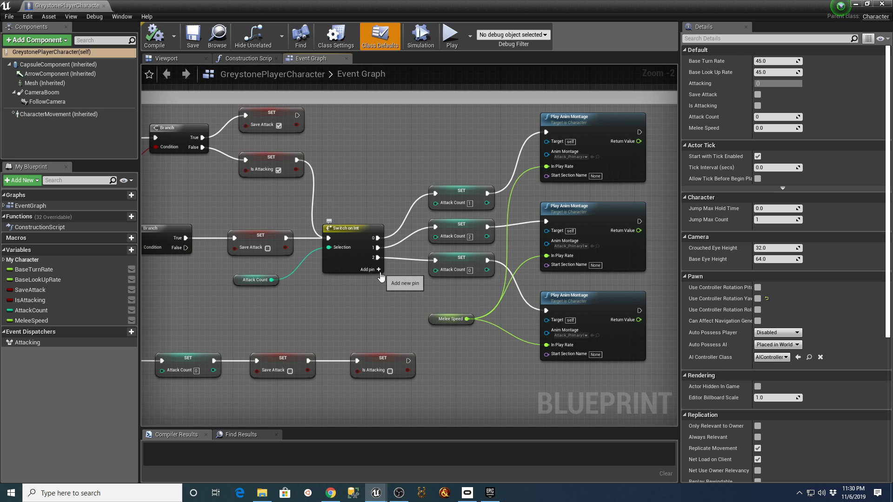
# Step: Bring up the Anim Montage choices on the combo's third Play Anim Montage node
pyautogui.scroll(-6, 428, 341)
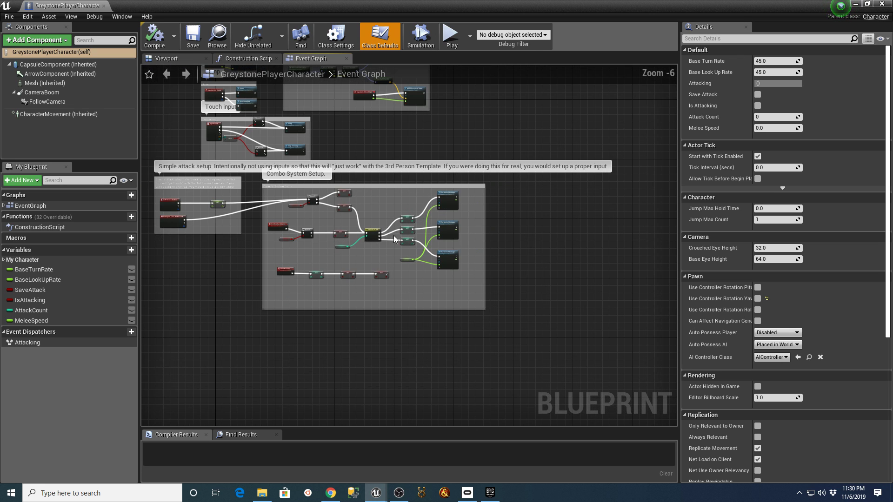
pyautogui.moveTo(541, 298); pyautogui.dragTo(548, 339, button='right')
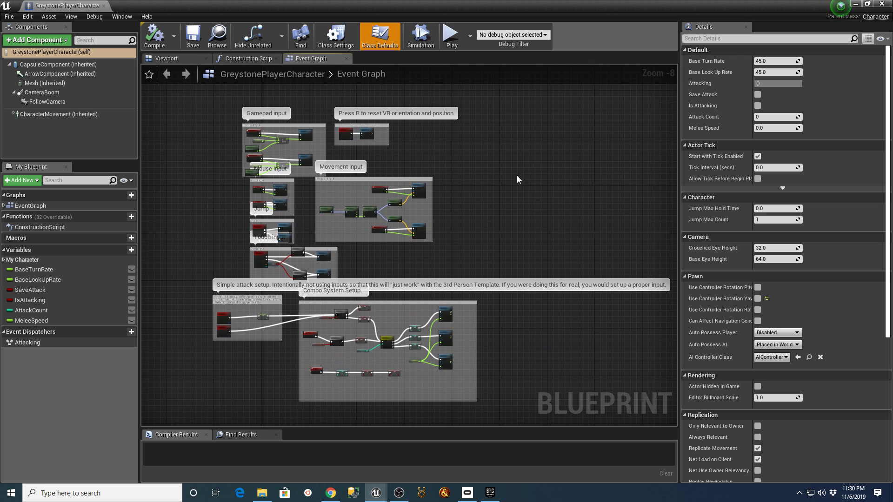
pyautogui.moveTo(559, 396); pyautogui.dragTo(719, 309, button='right')
pyautogui.scroll(5, 455, 265)
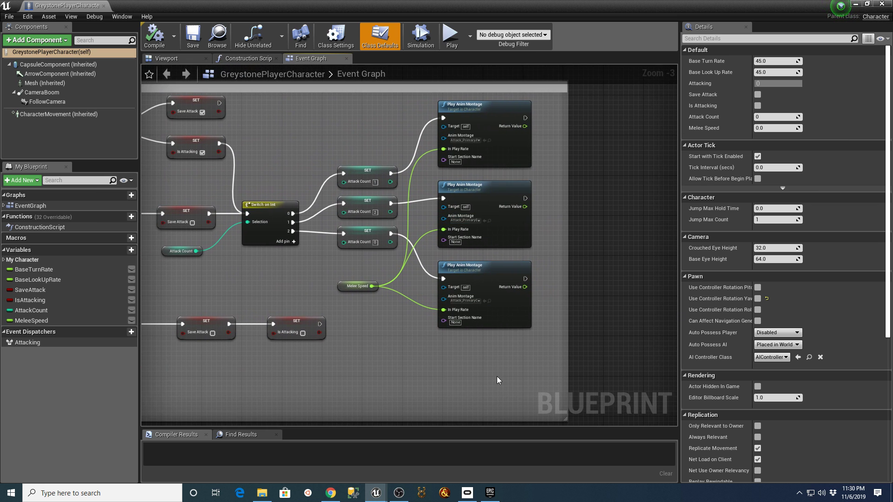
pyautogui.click(479, 301)
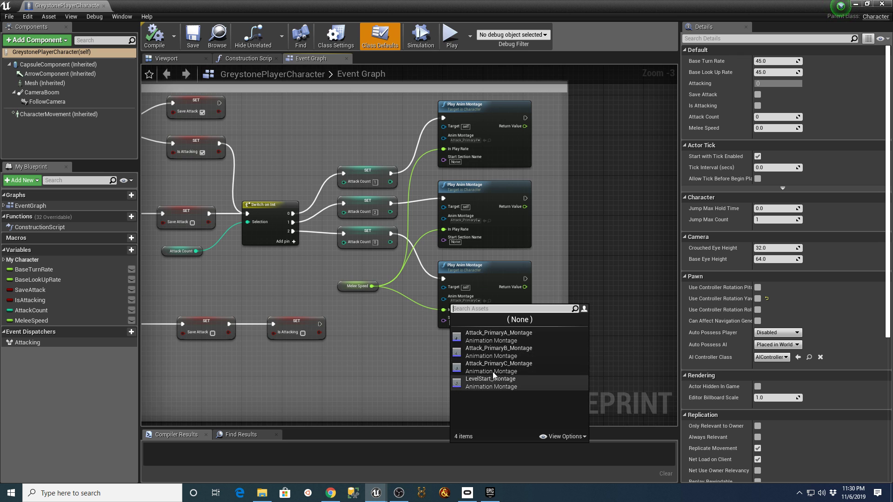